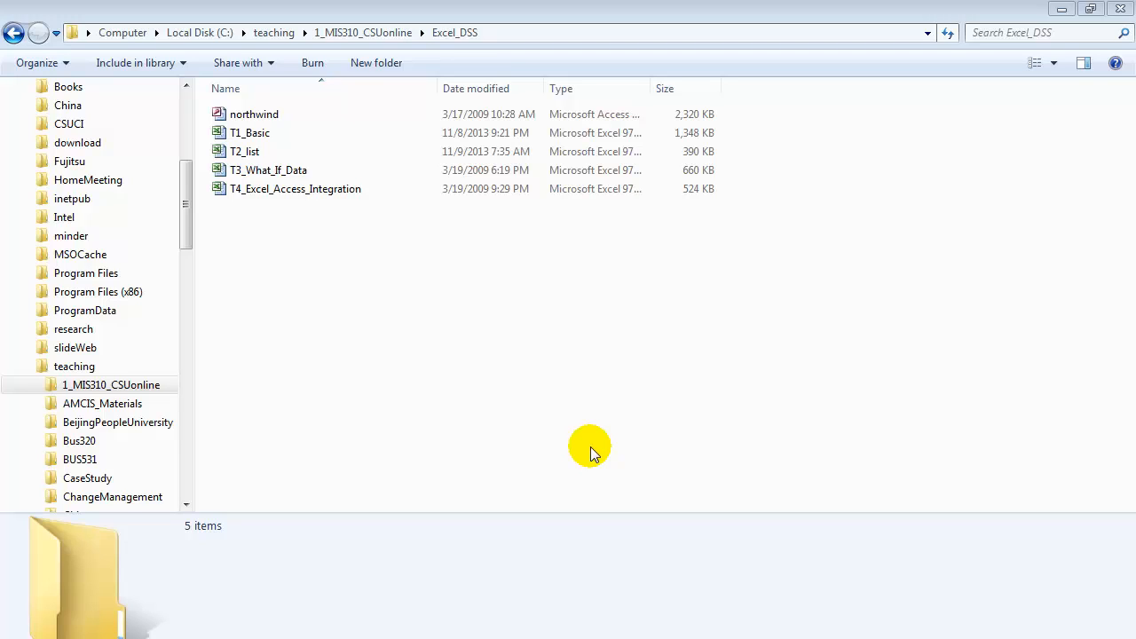
Open the T2_list workbook and review the list rules and SQL SELECT comparison on the List sheet
left_click(247, 155)
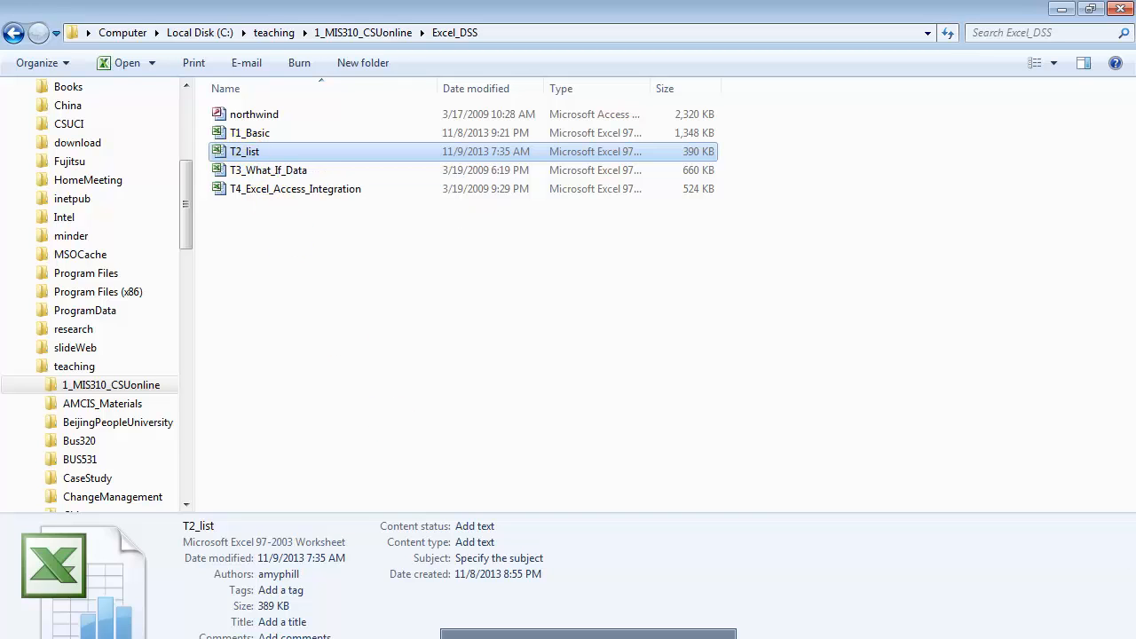
key("Return")
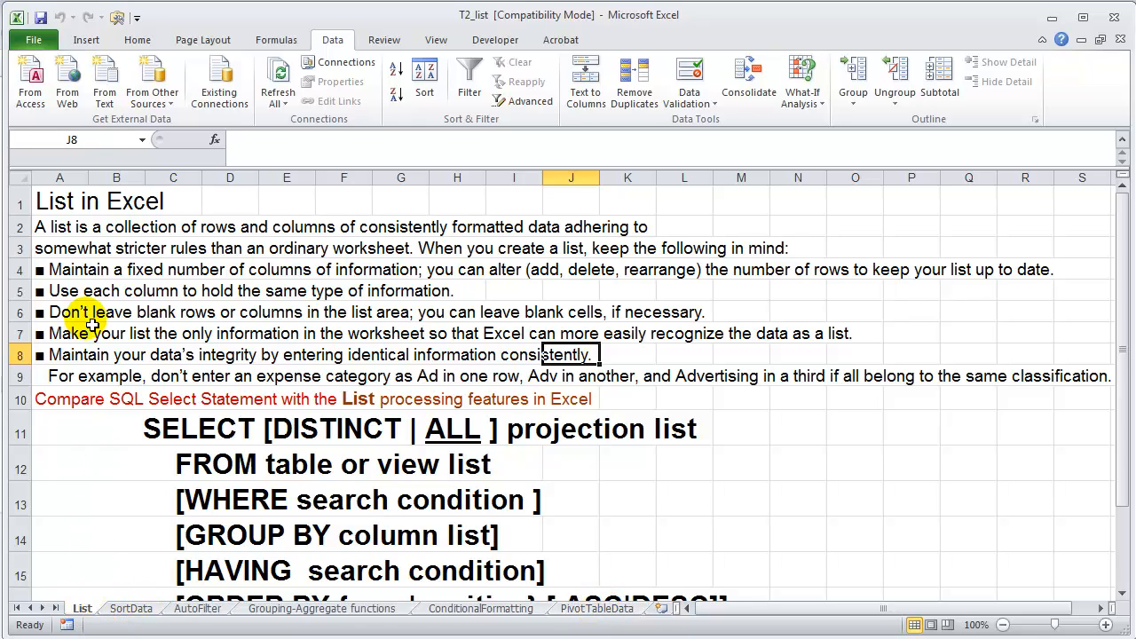
left_click(59, 204)
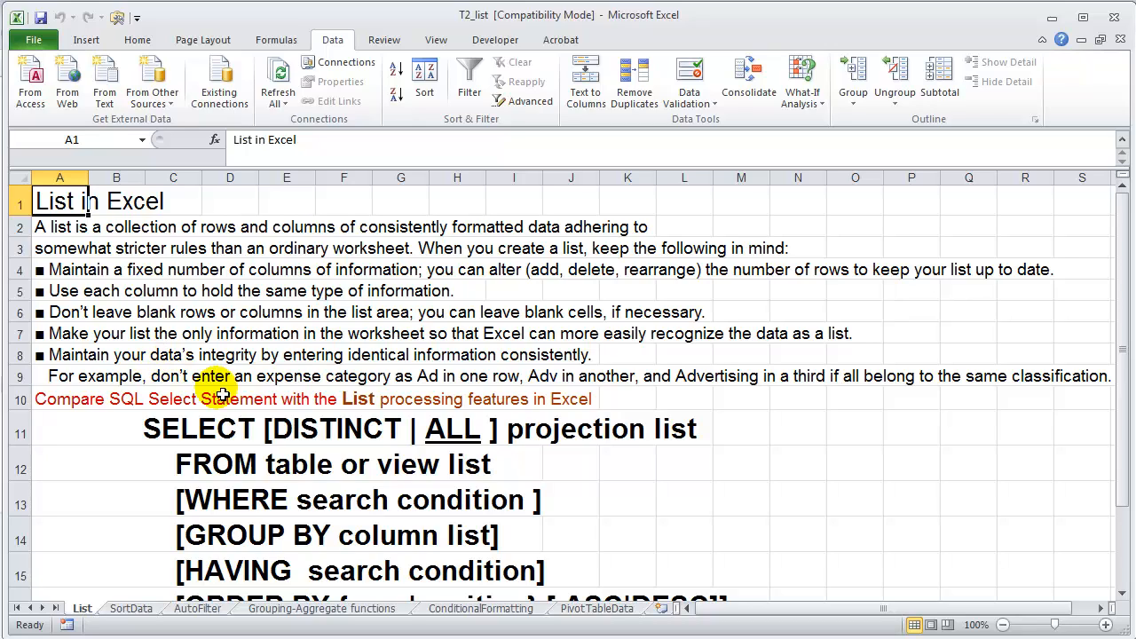
left_click_drag(1125, 399, 1125, 438)
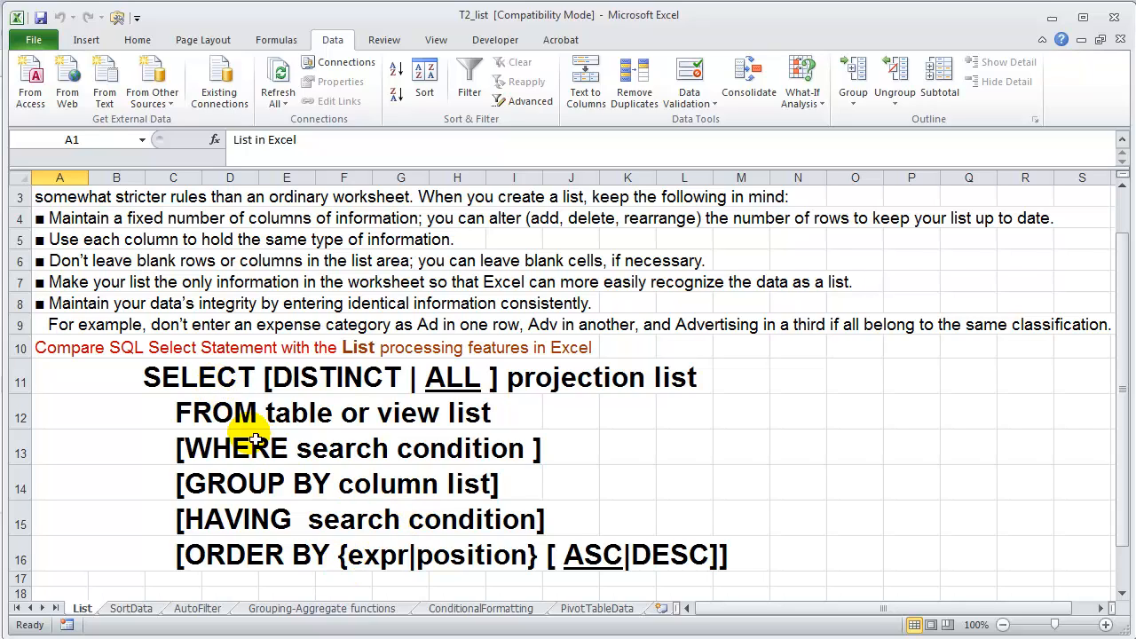
left_click(222, 383)
left_click(167, 387)
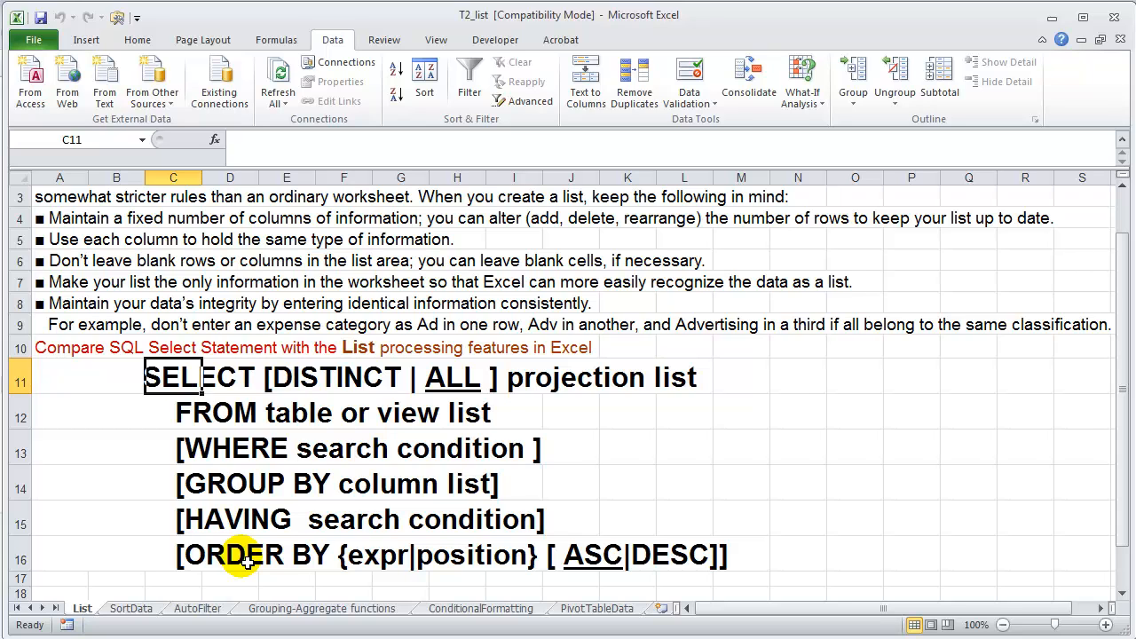
Switch to the SortData sheet and select a cell in the Sales Rep column
left_click(129, 611)
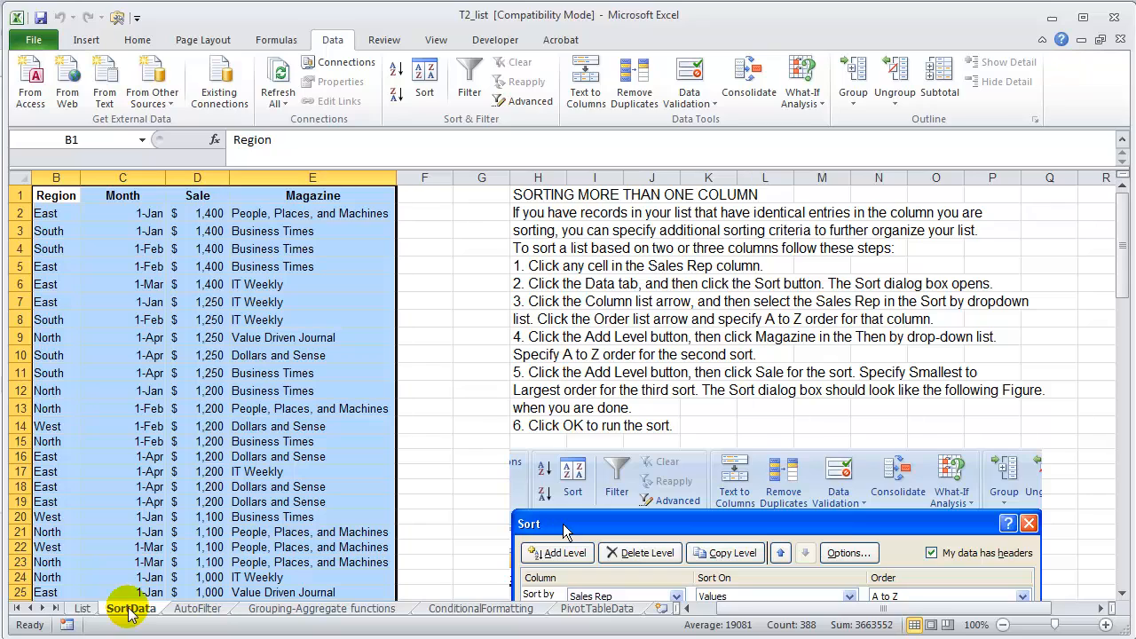
left_click(82, 609)
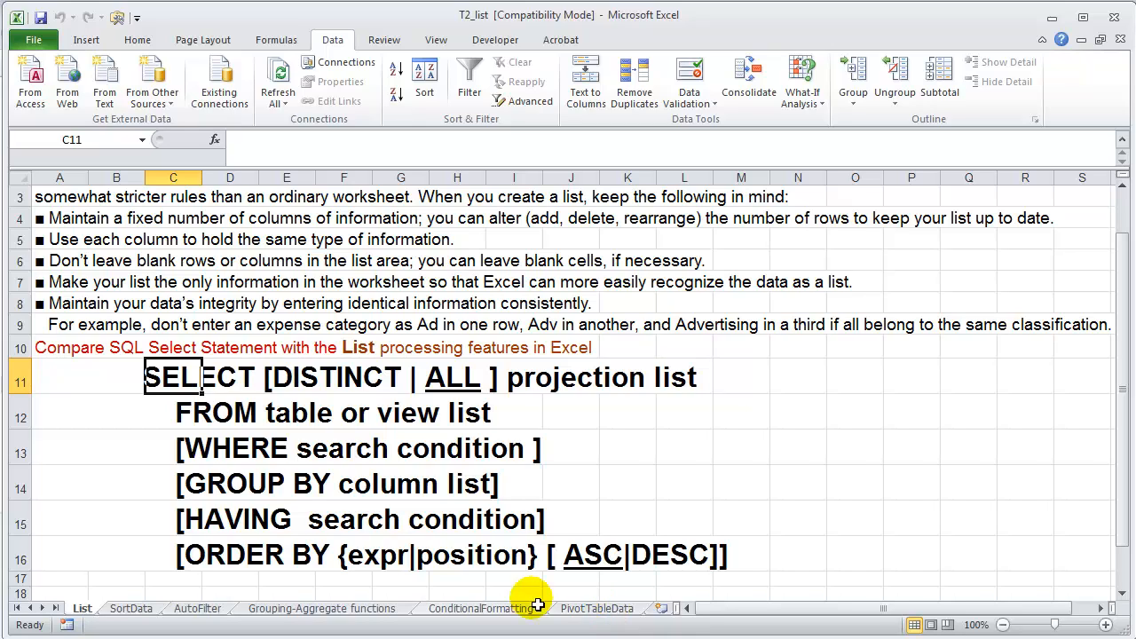
left_click(135, 611)
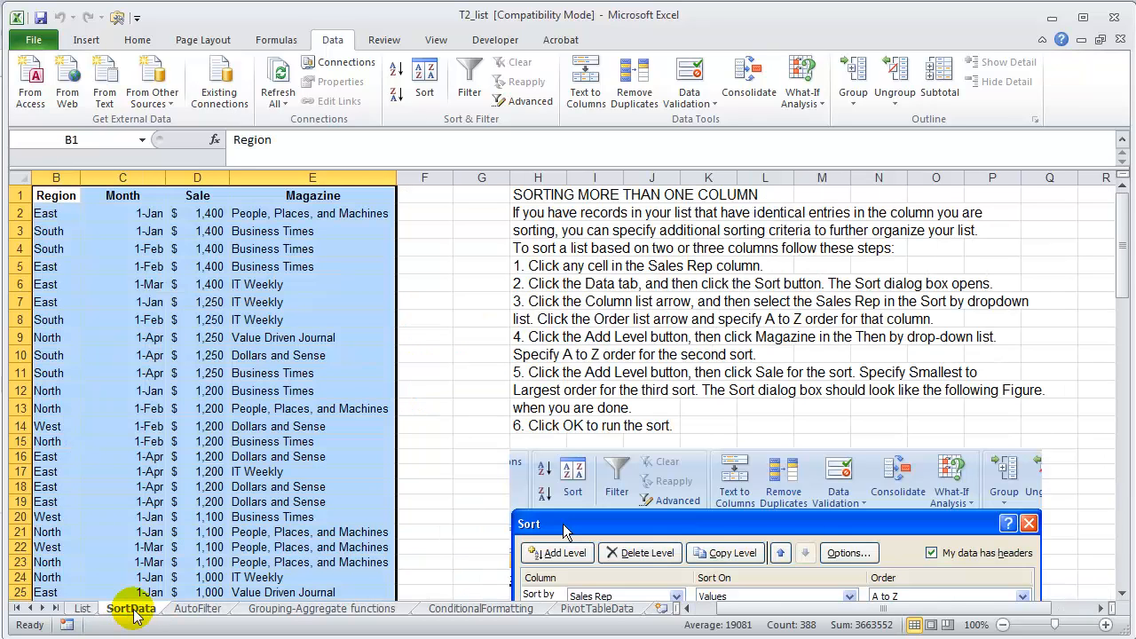
left_click(89, 248)
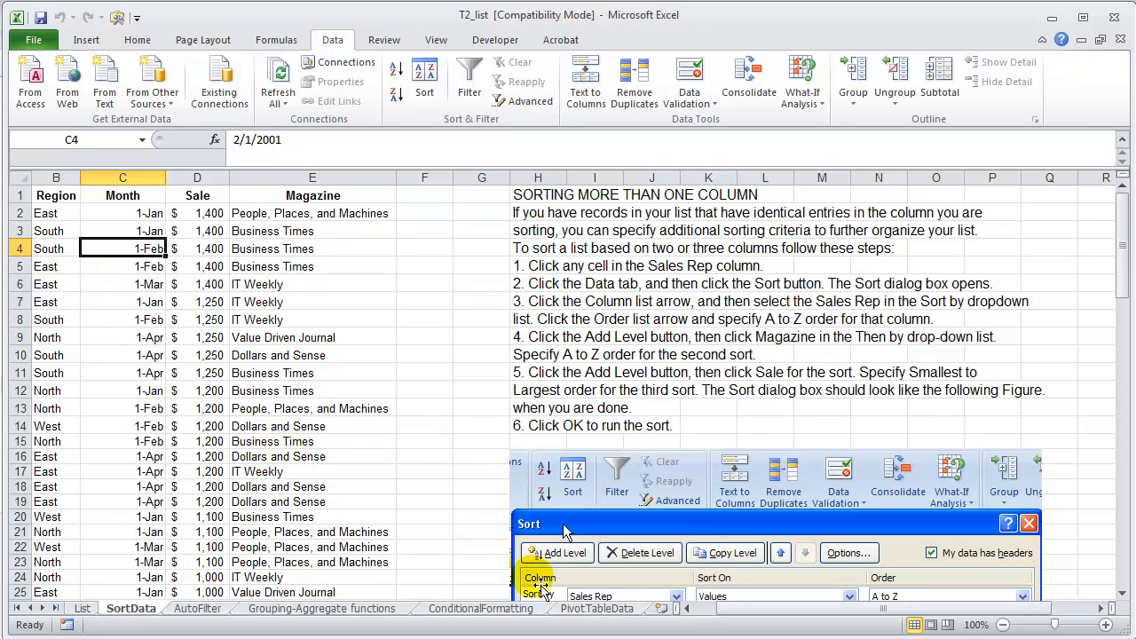
left_click(723, 609)
left_click(61, 250)
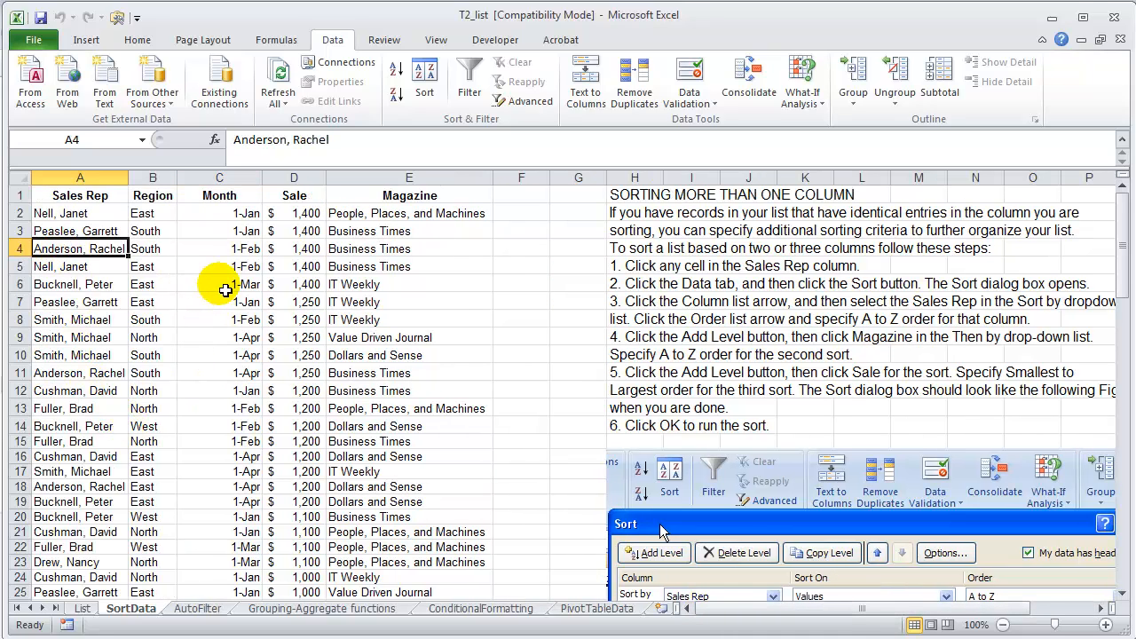
Examine the SortData records across the Sales Rep, Region, Month, Sale and Magazine columns
left_click(221, 284)
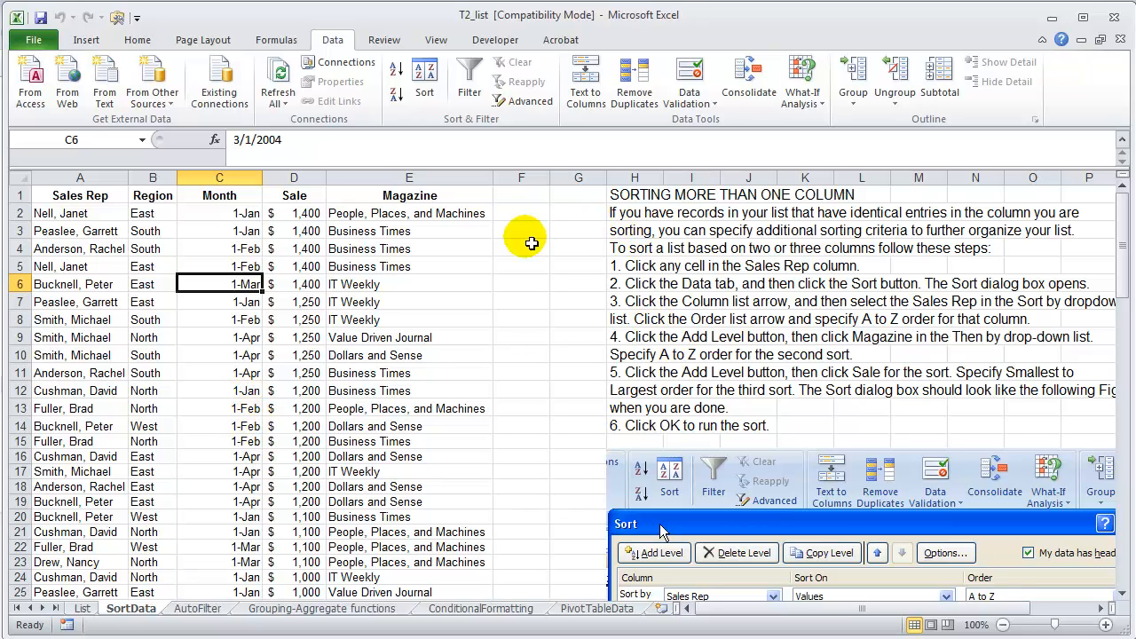
left_click_drag(116, 195, 441, 397)
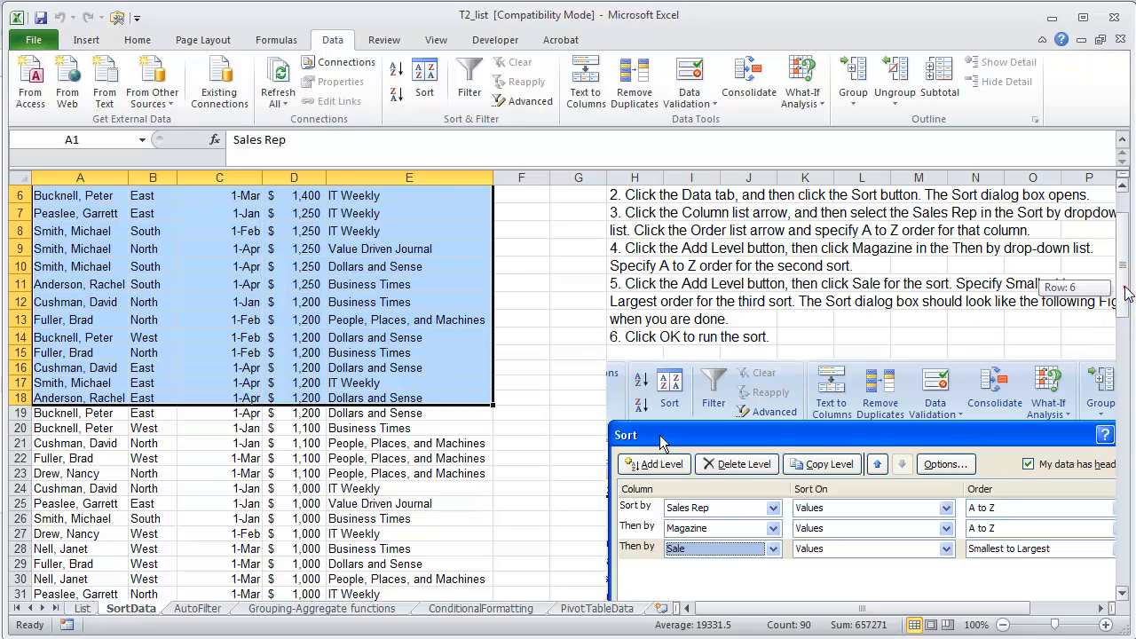
scroll(1020, 275, "up", 2)
left_click(160, 302)
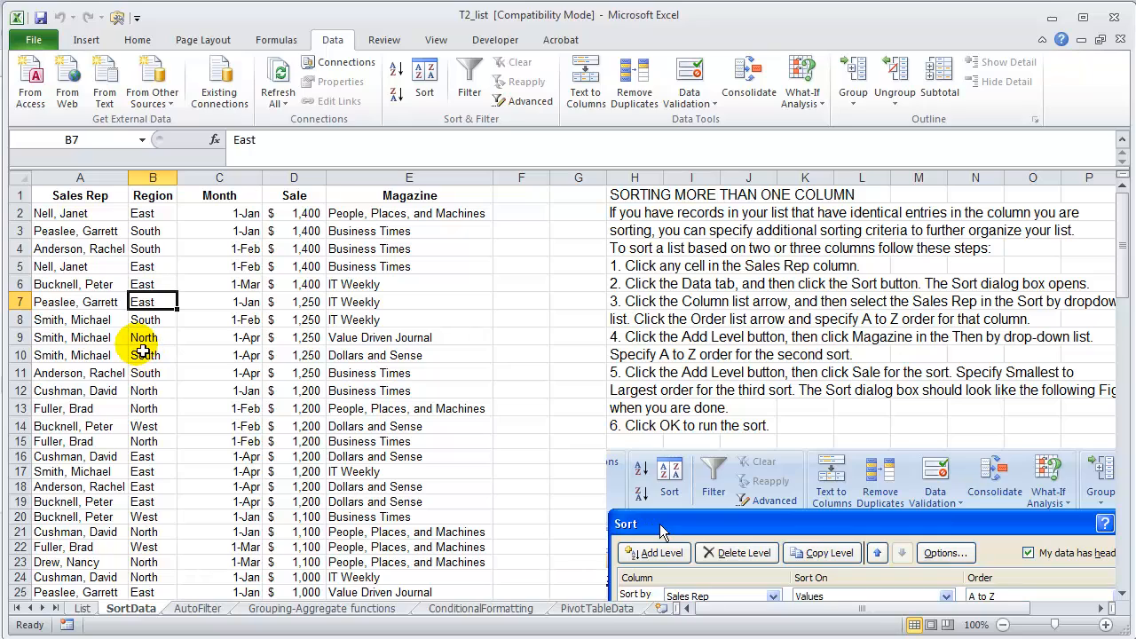
left_click(78, 305)
left_click(114, 389)
left_click(321, 391)
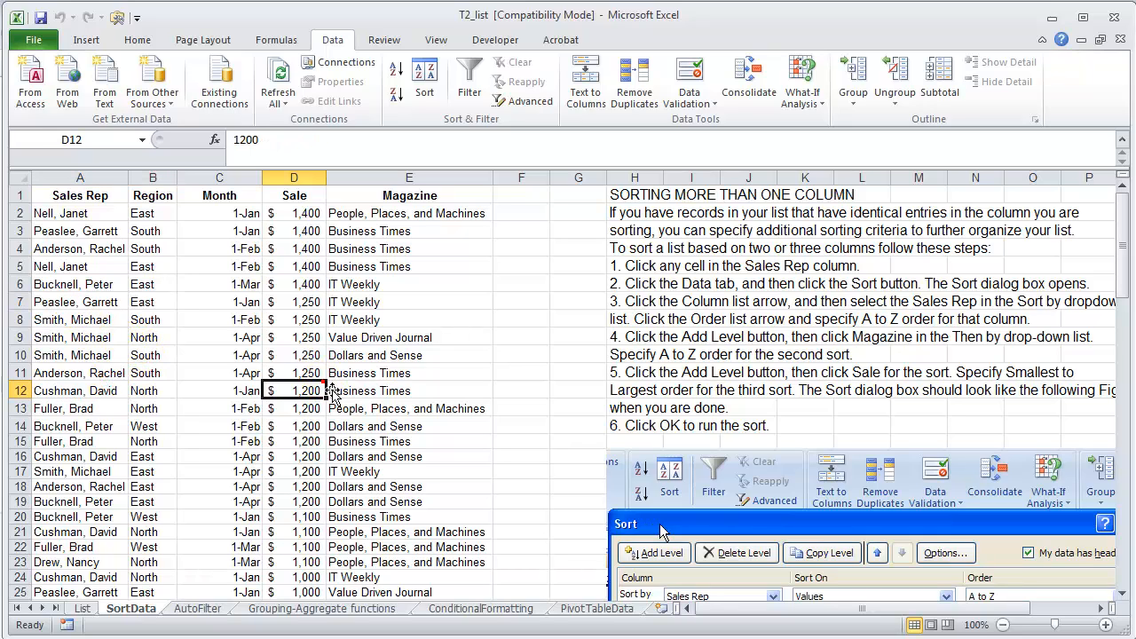
left_click(152, 356)
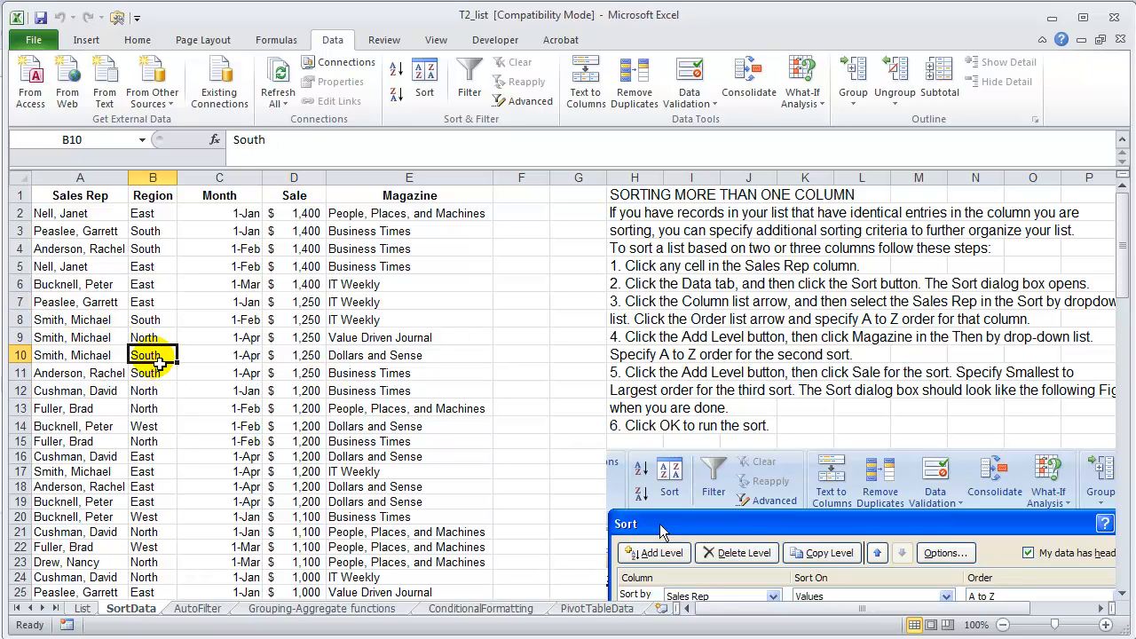
left_click(156, 339)
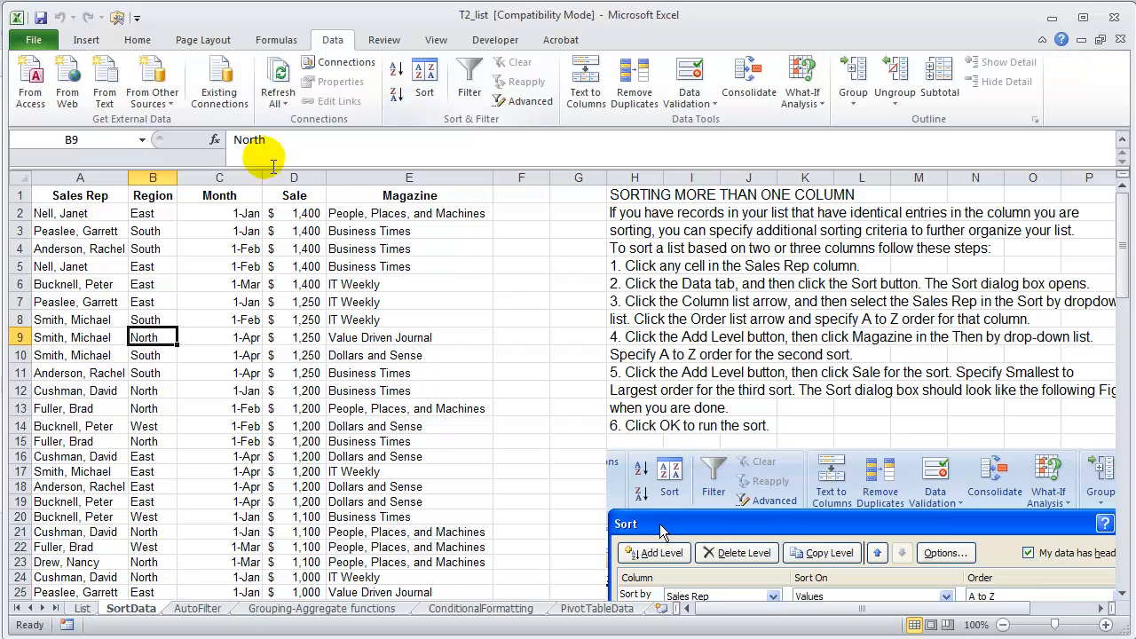
Sort the SortData list by Sales Rep in ascending order and again in descending order
left_click(90, 284)
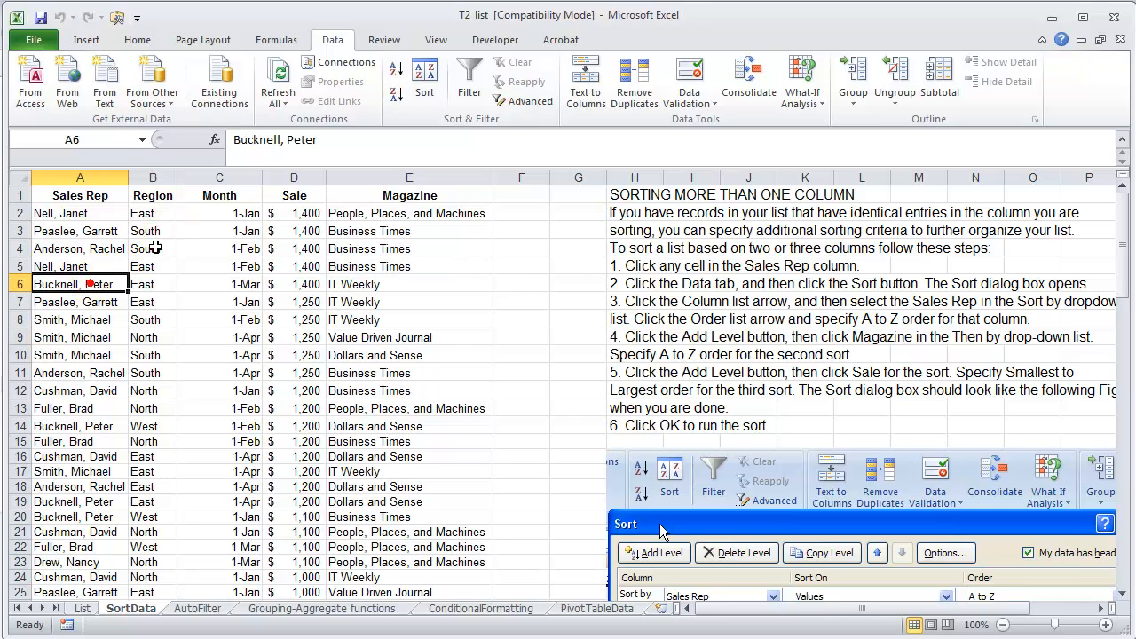
left_click(394, 73)
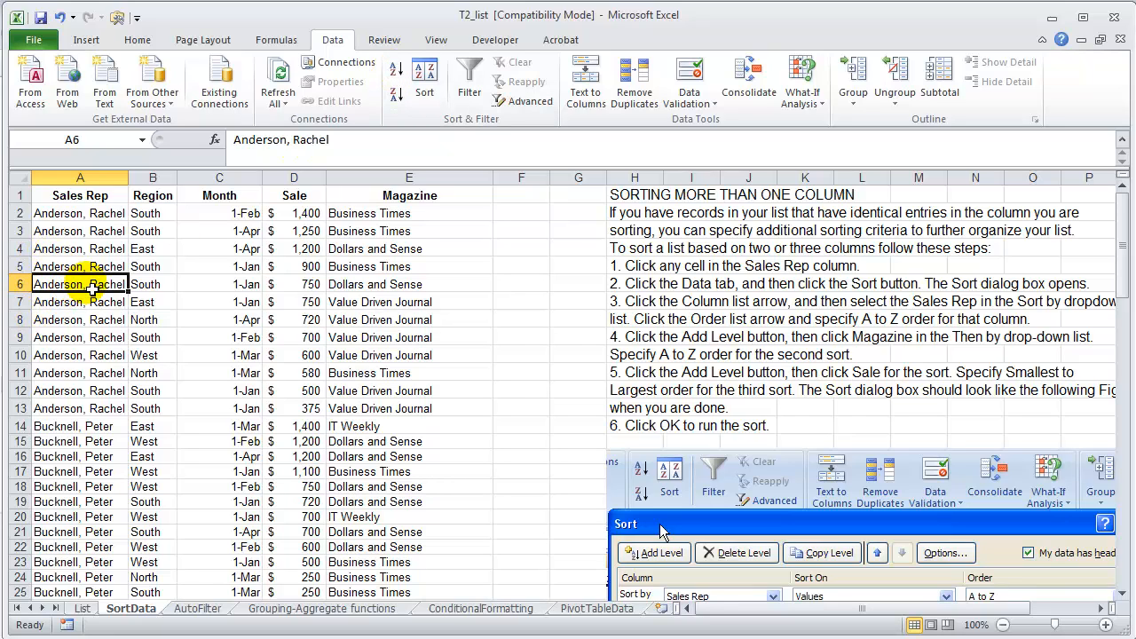
left_click(396, 98)
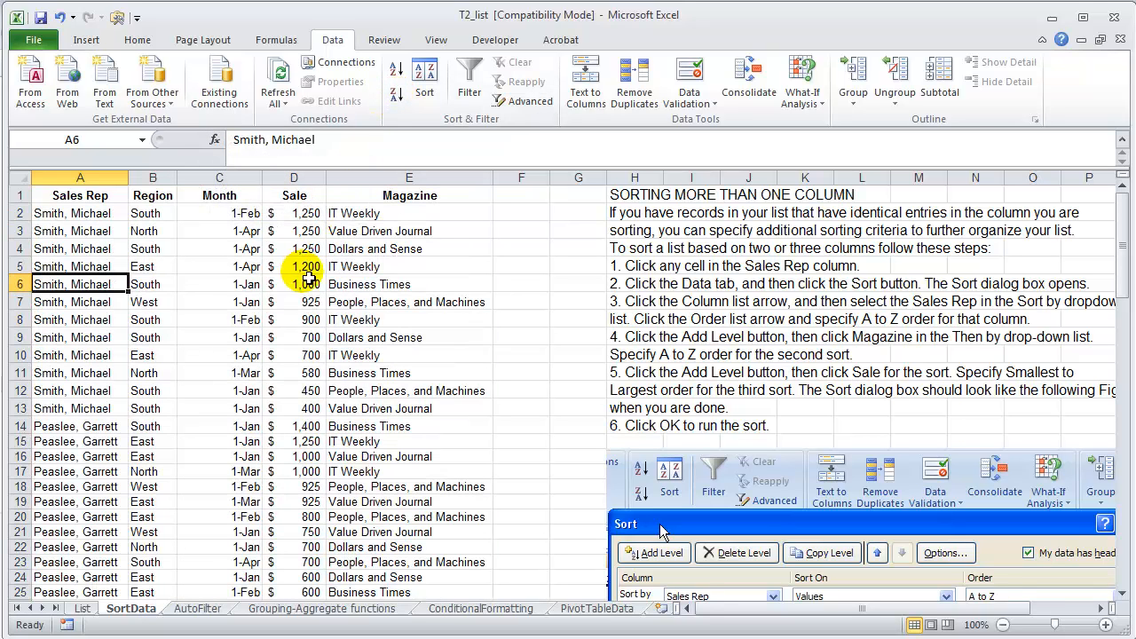
Sort the list by Sale from largest to smallest and again from smallest to largest
left_click(301, 266)
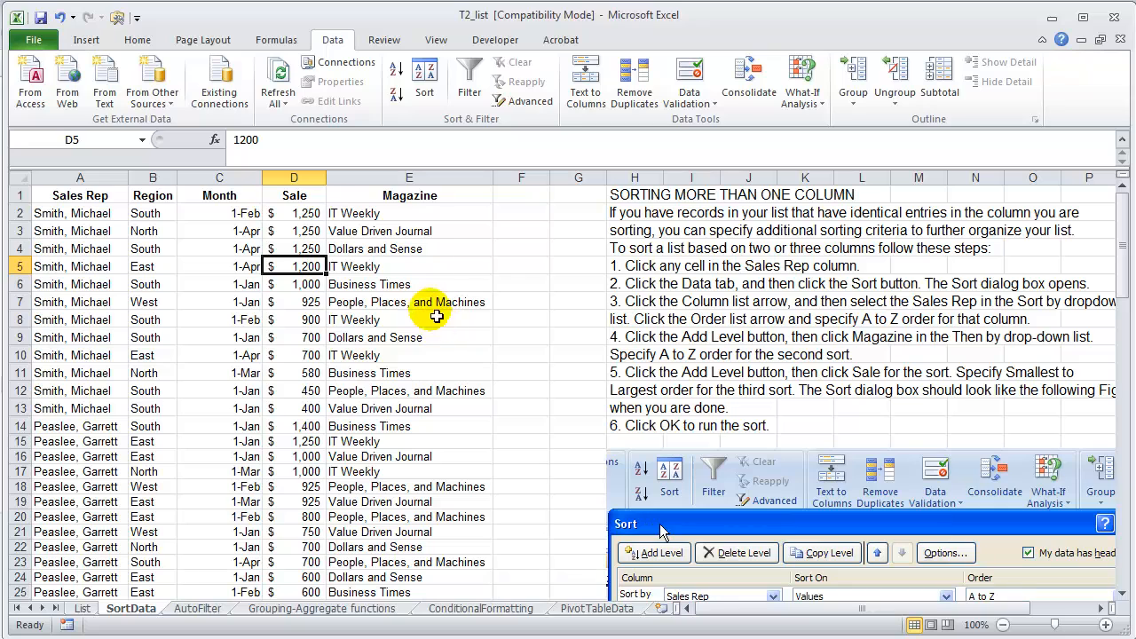
left_click(395, 100)
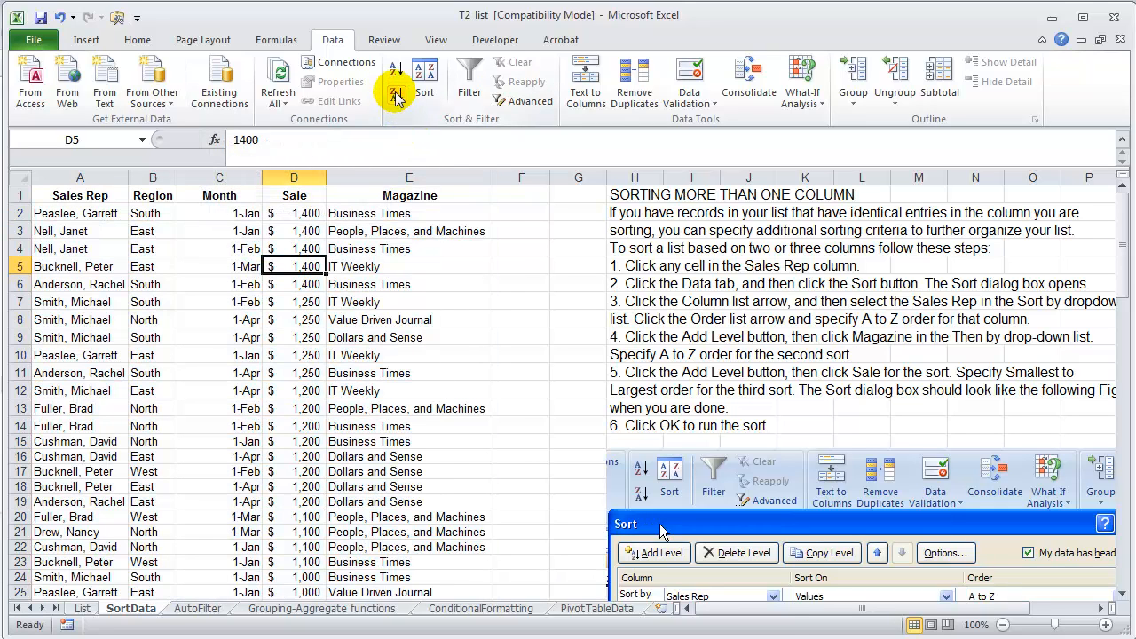
left_click(395, 75)
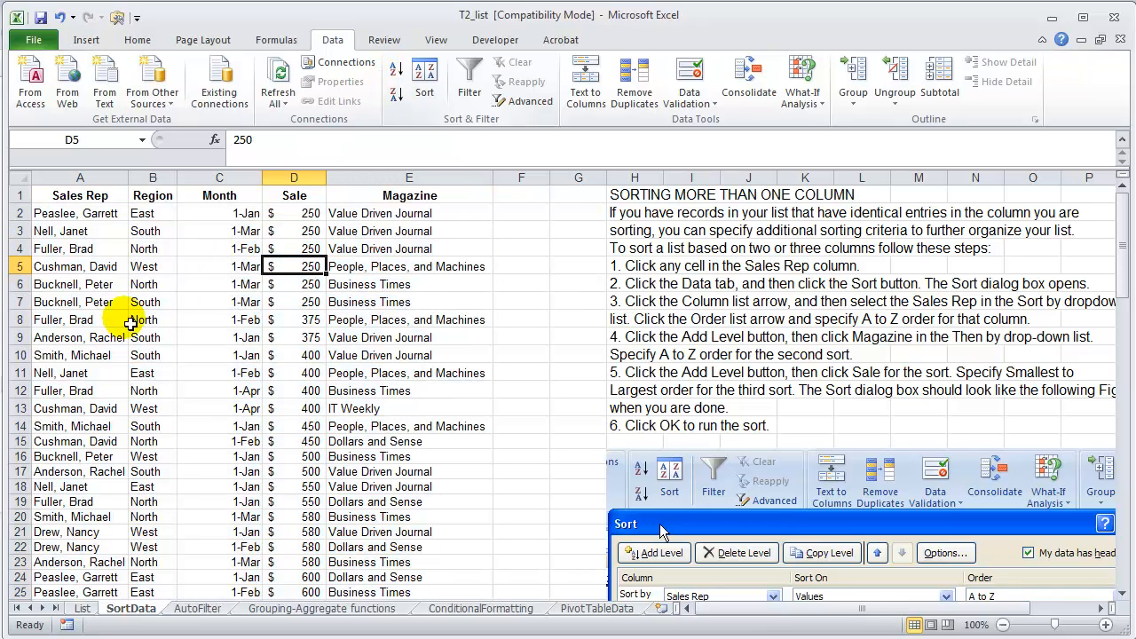
Define a custom sort of the list with Sale, Largest to Smallest, as the first level
left_click(88, 319)
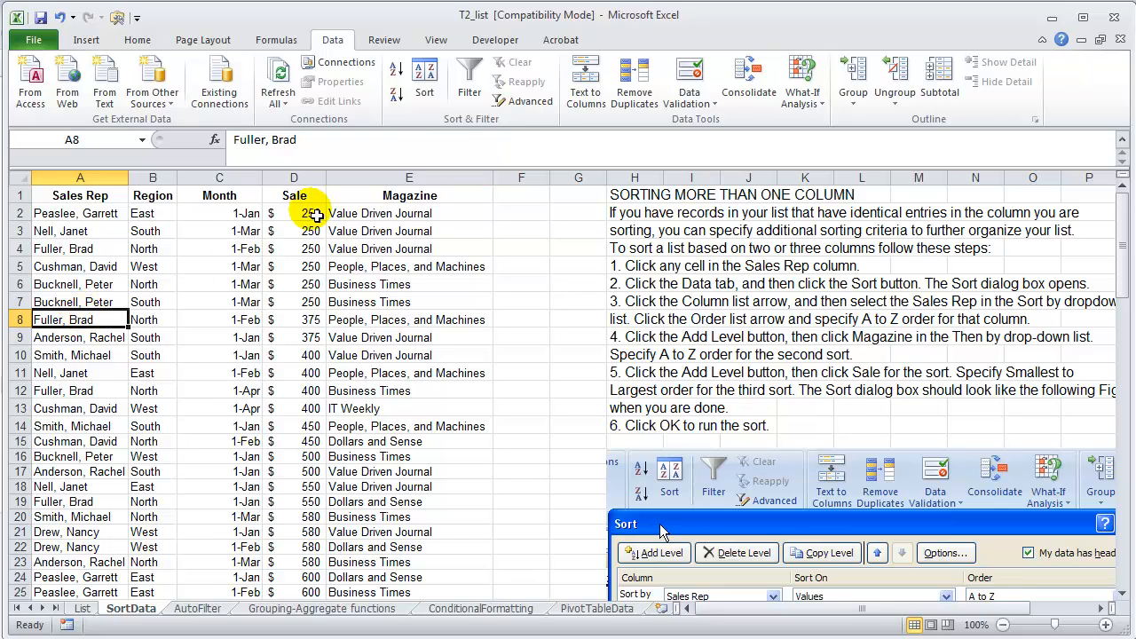
left_click(426, 82)
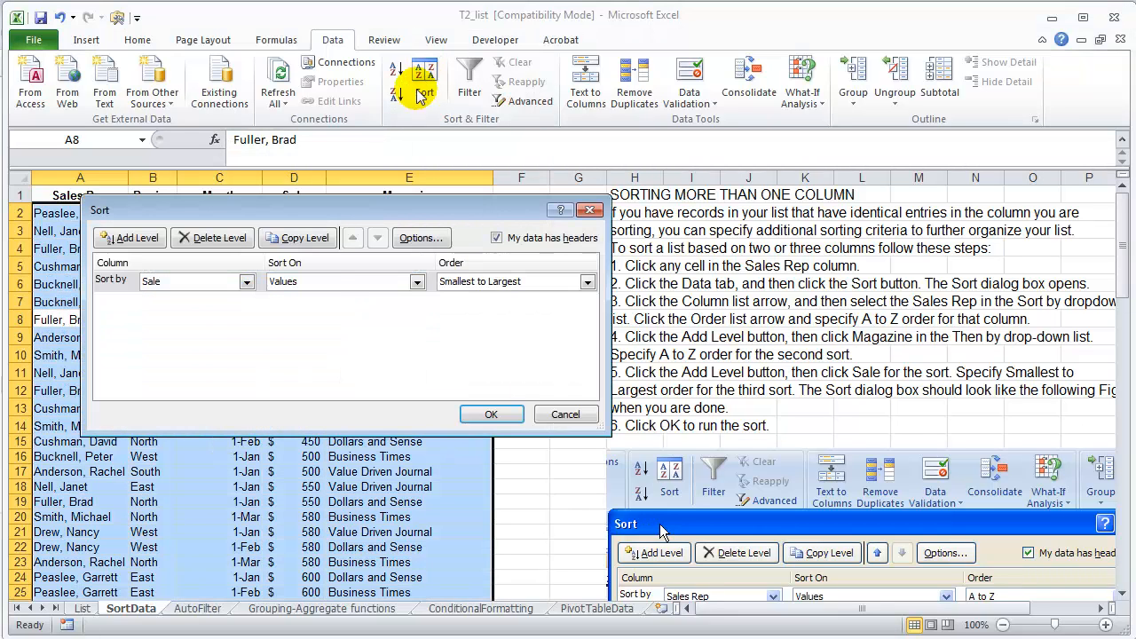
left_click(246, 282)
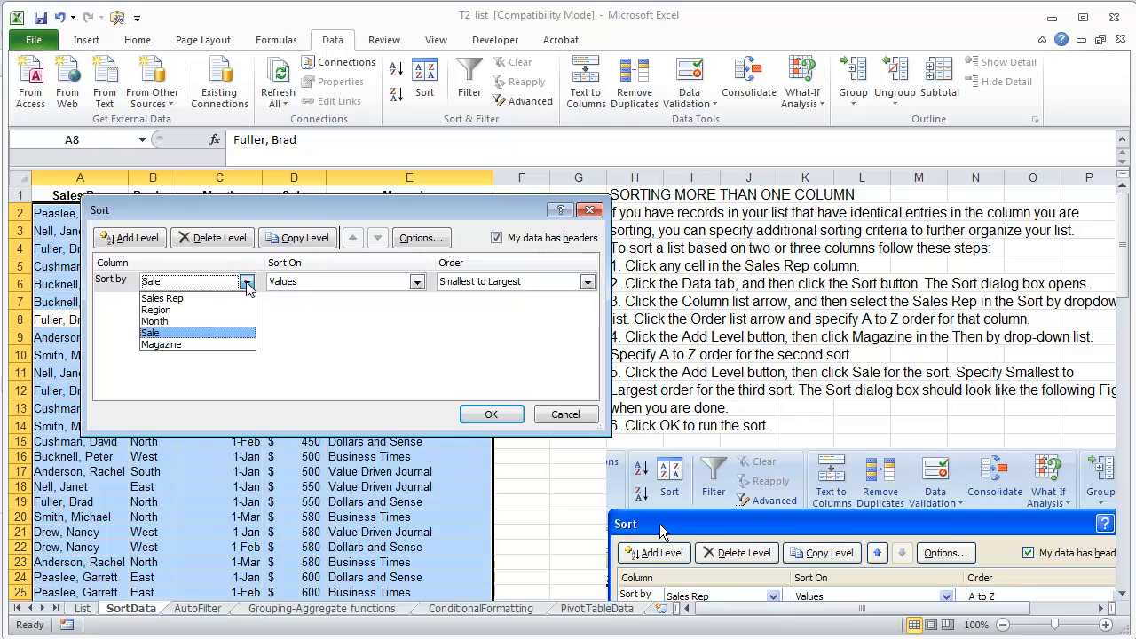
left_click(216, 334)
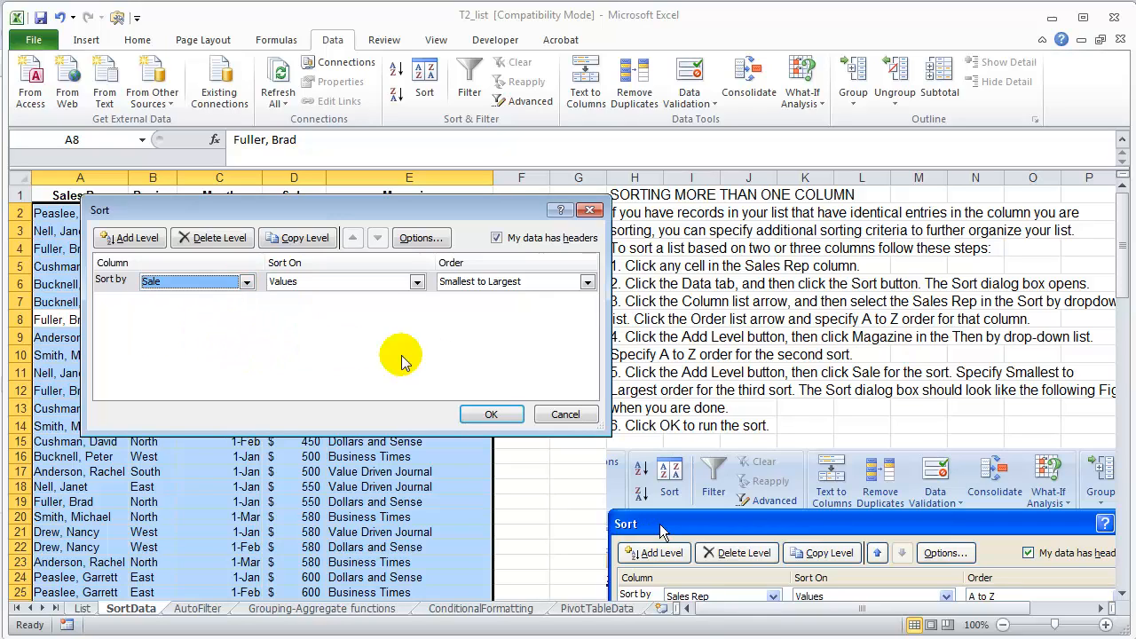
left_click(587, 281)
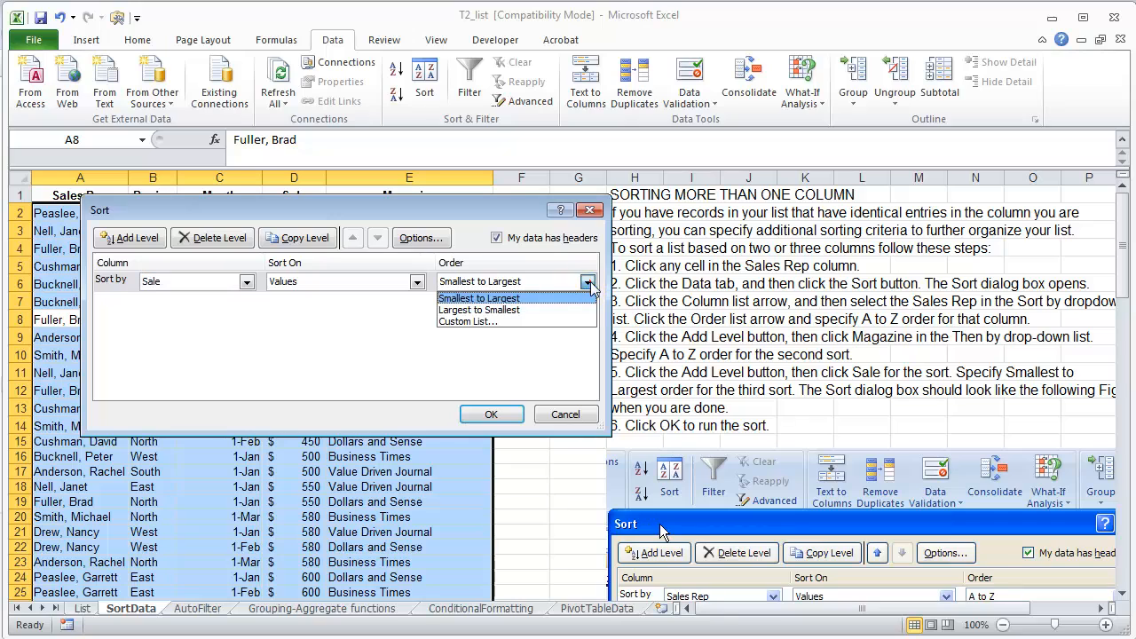
left_click(550, 311)
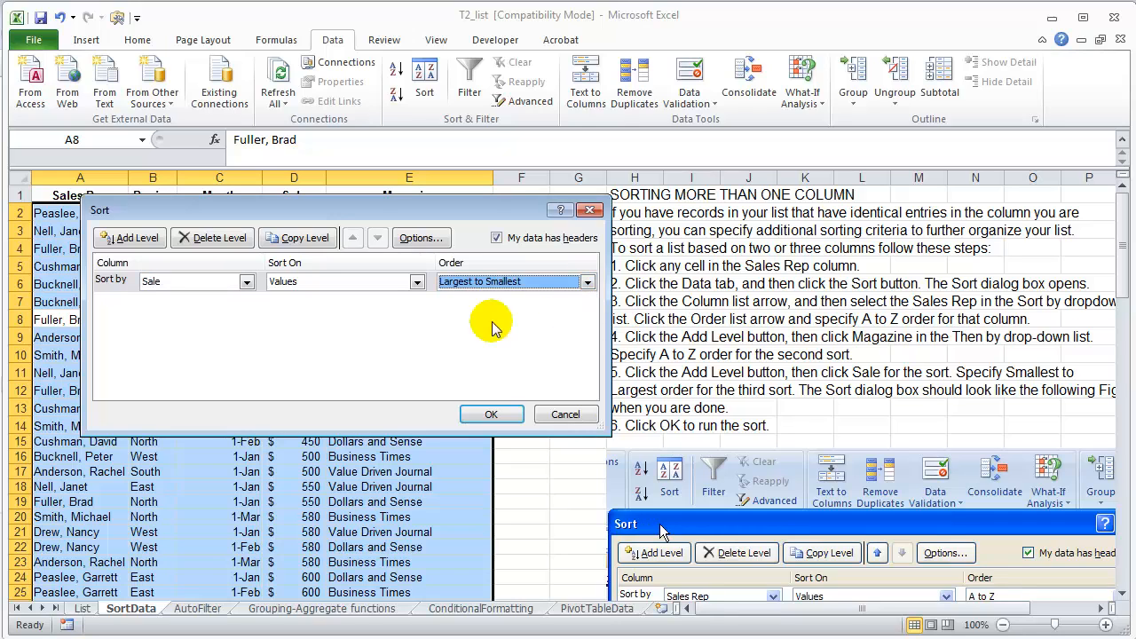
Add Sales Rep, sorted on values from A to Z, as the second sort level and apply the sort
left_click(138, 238)
left_click(246, 303)
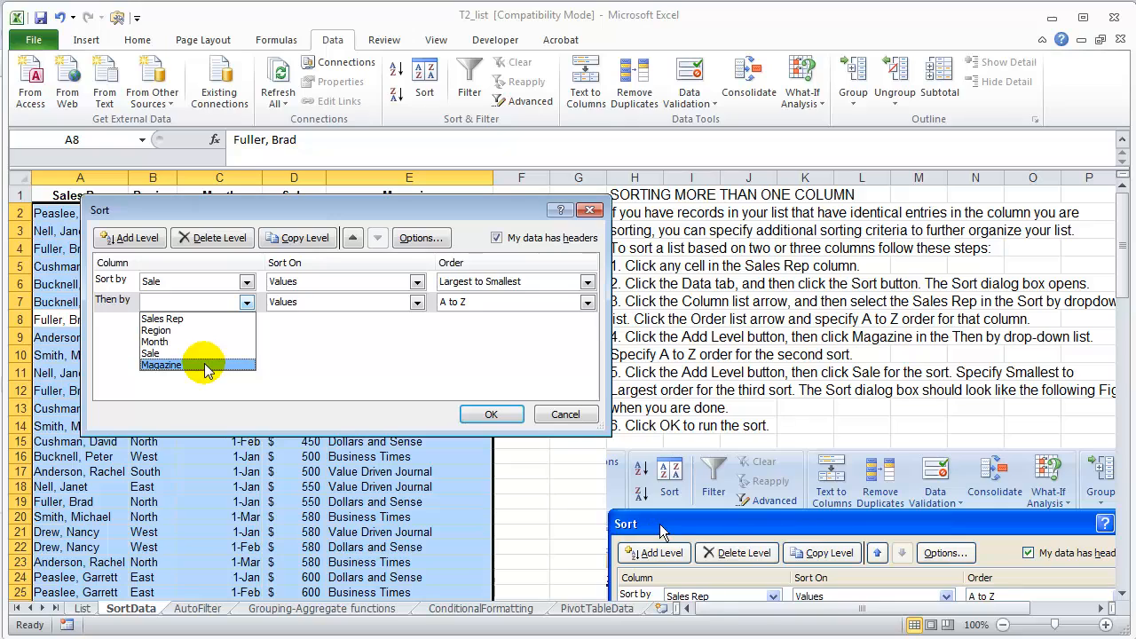
left_click(197, 318)
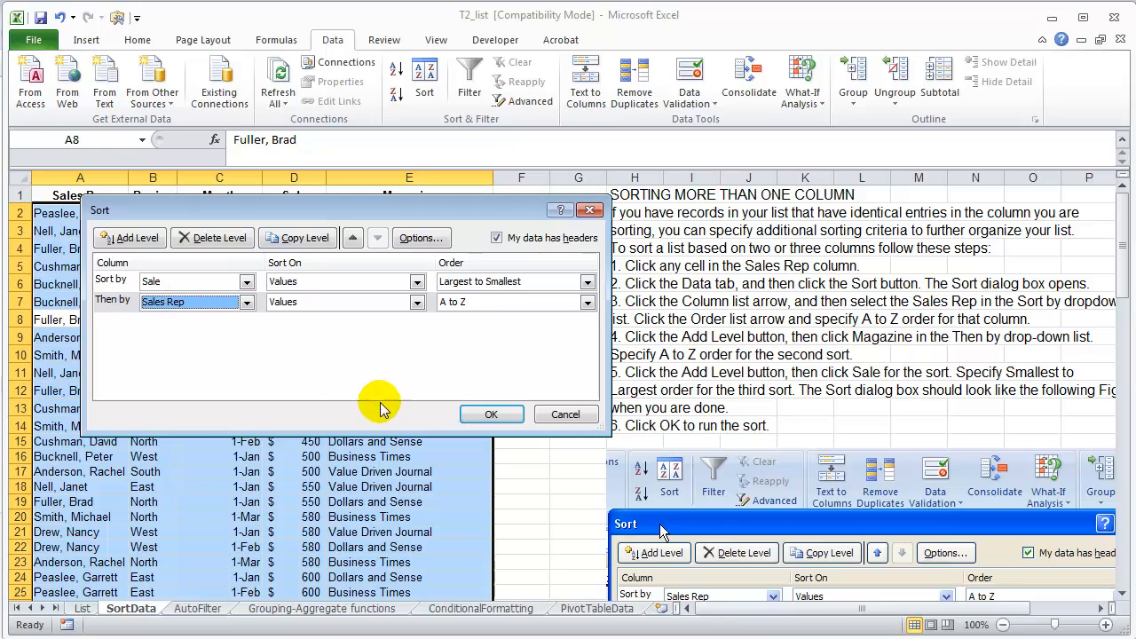
left_click(488, 415)
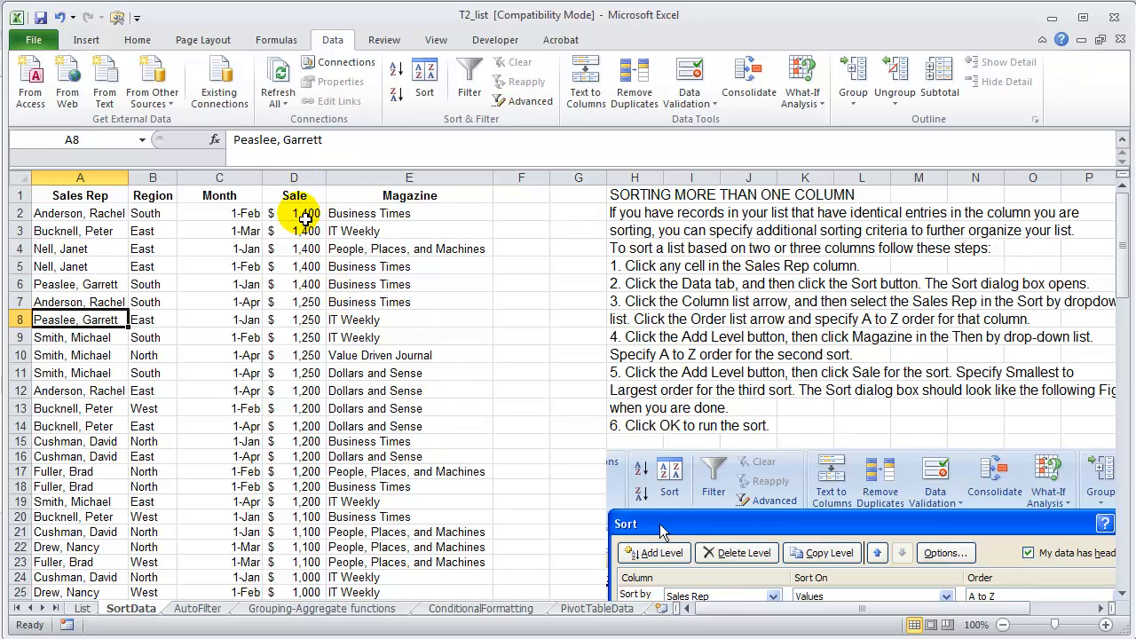
Compare the rows with the highest tied sales to check how their sales reps are ordered
left_click_drag(298, 213, 306, 291)
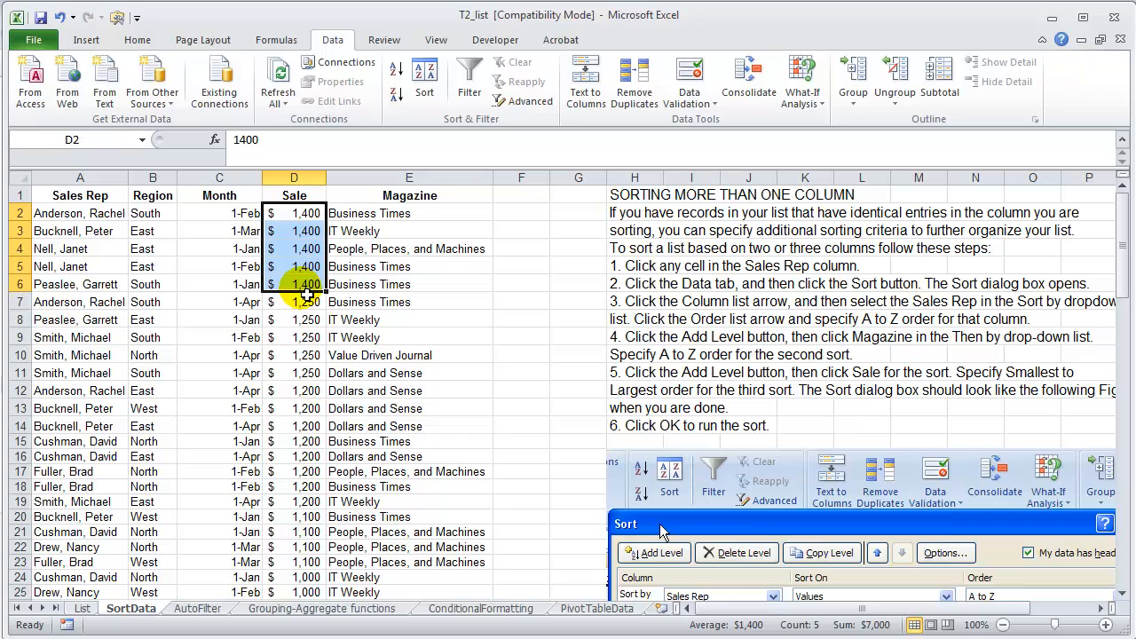
left_click(96, 216)
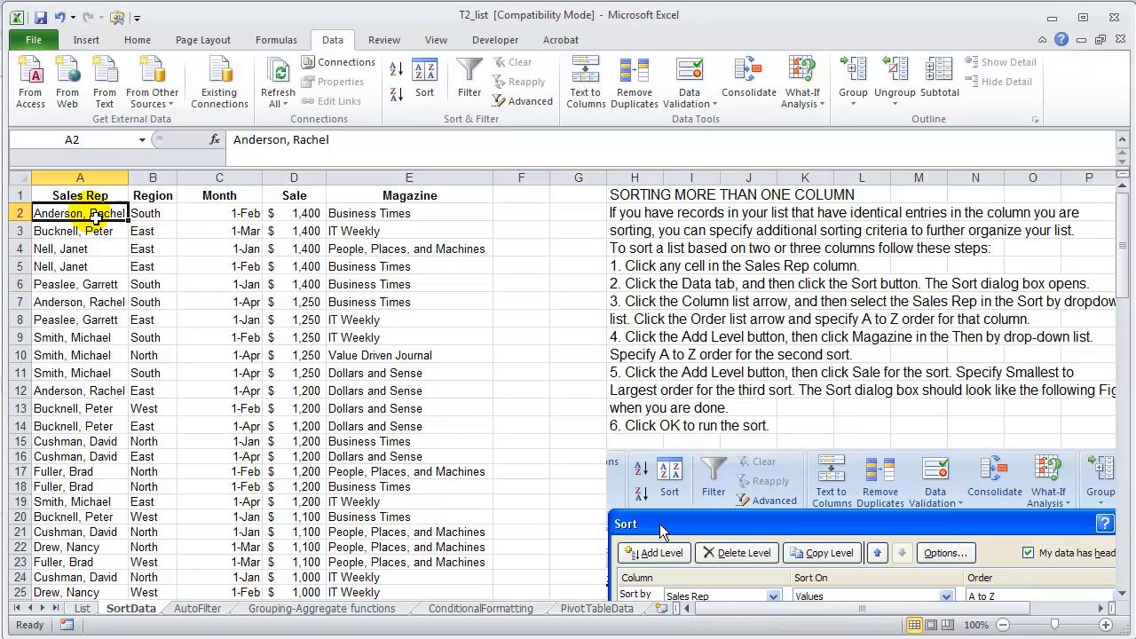
left_click_drag(96, 216, 105, 286)
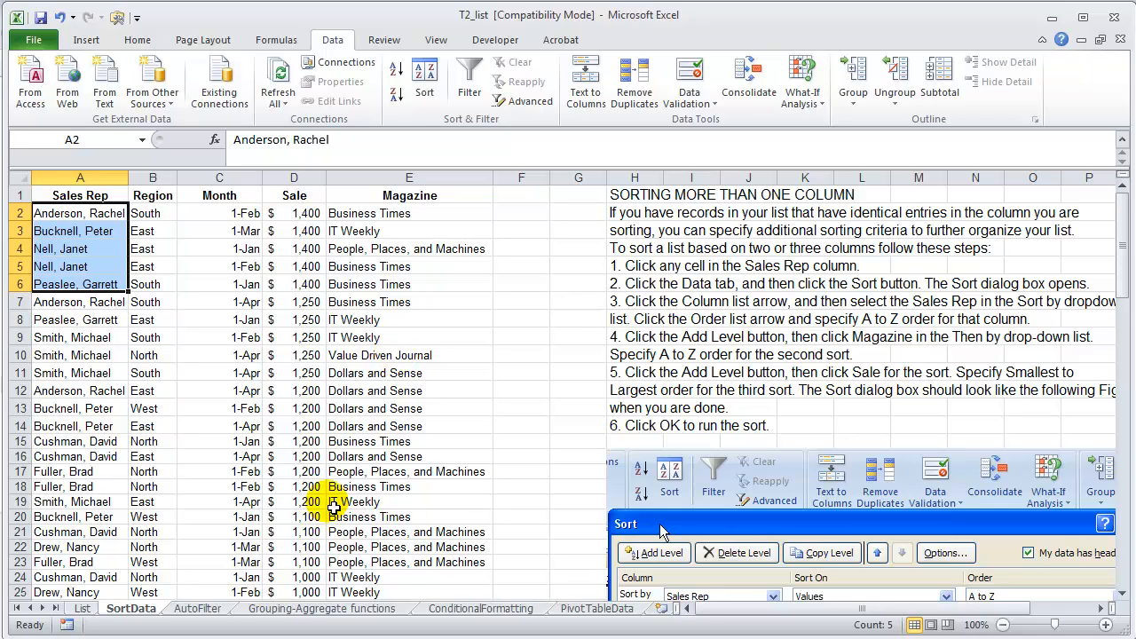
On the AutoFilter sheet, turn on filtering for the sales list from a single cell in the Region column
left_click(209, 610)
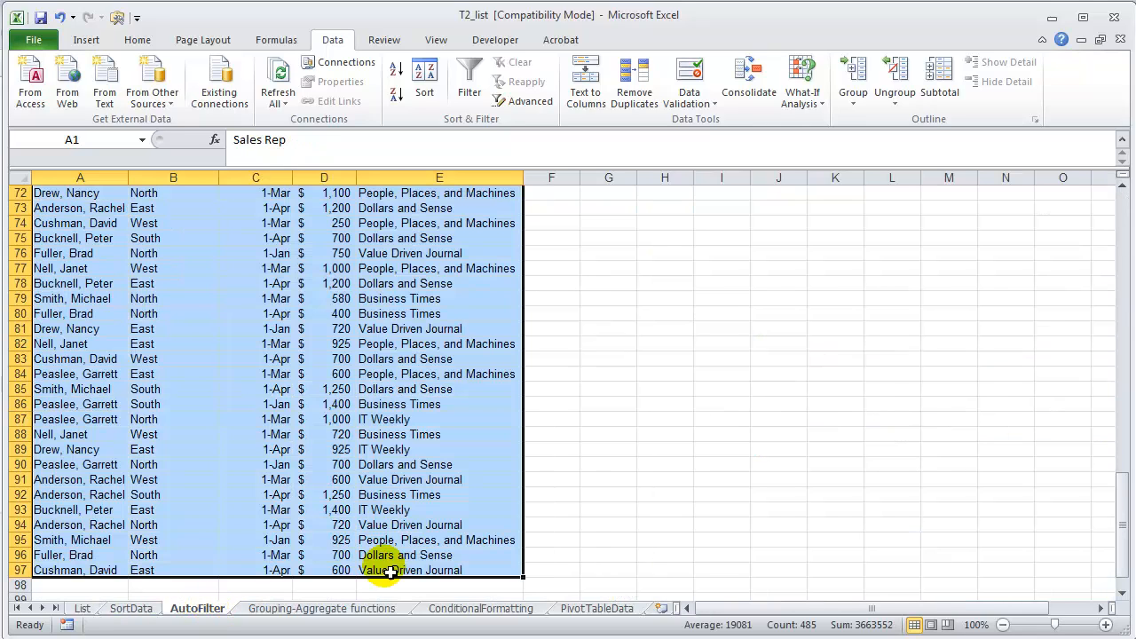
left_click_drag(1124, 512, 1105, 177)
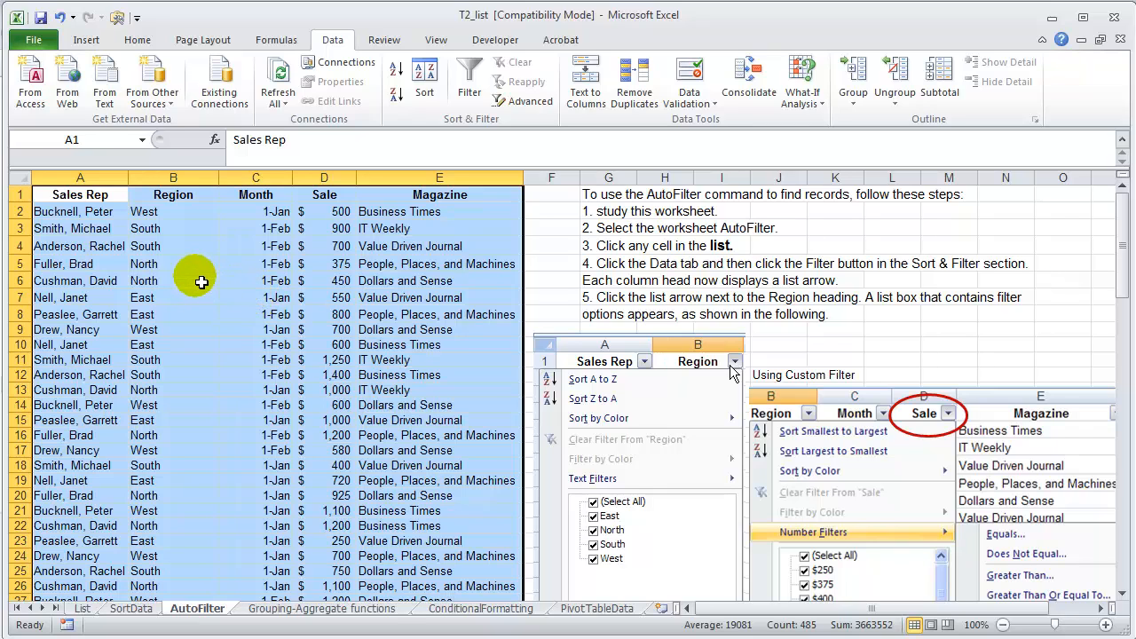
left_click(155, 246)
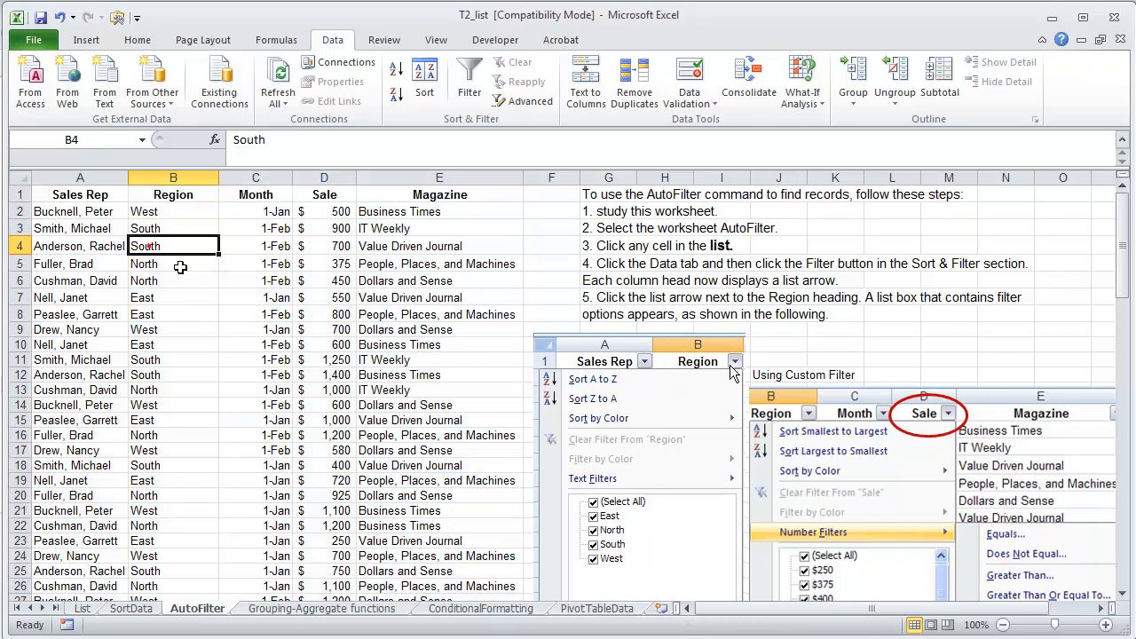
left_click(169, 300)
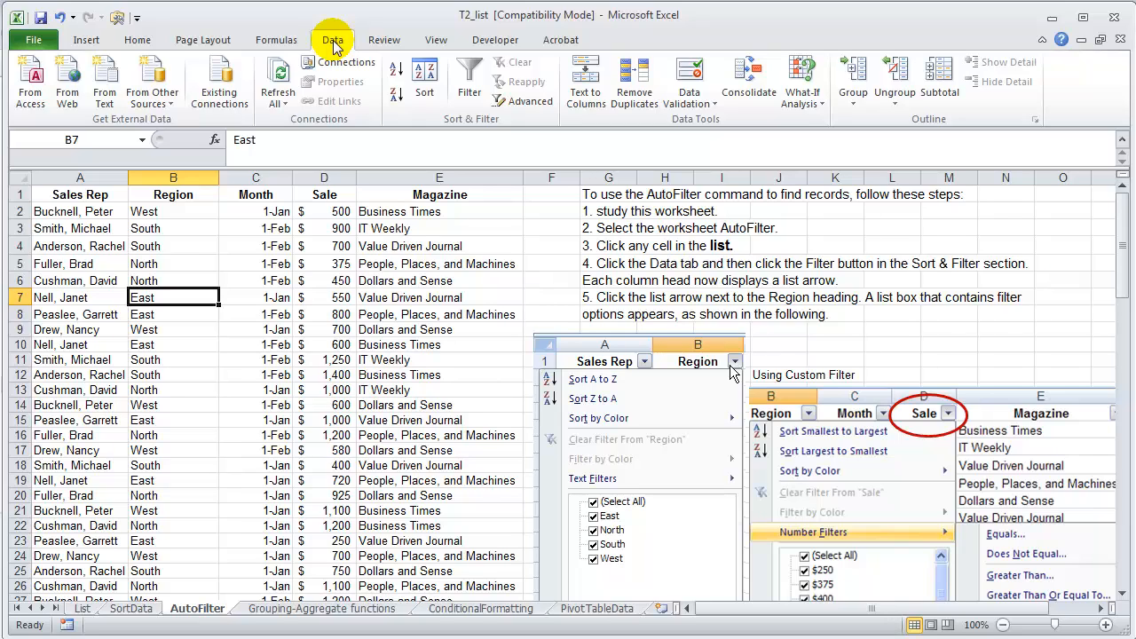
left_click(471, 72)
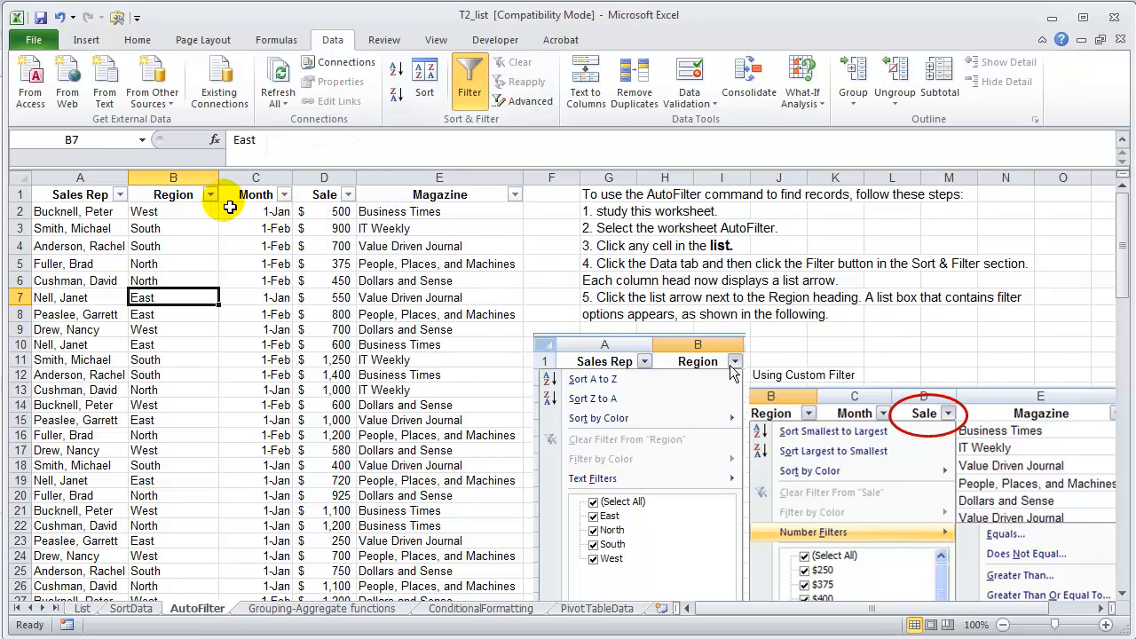
Undo the filter and turn it on again with the header row A1:E1 selected
left_click_drag(85, 196, 480, 193)
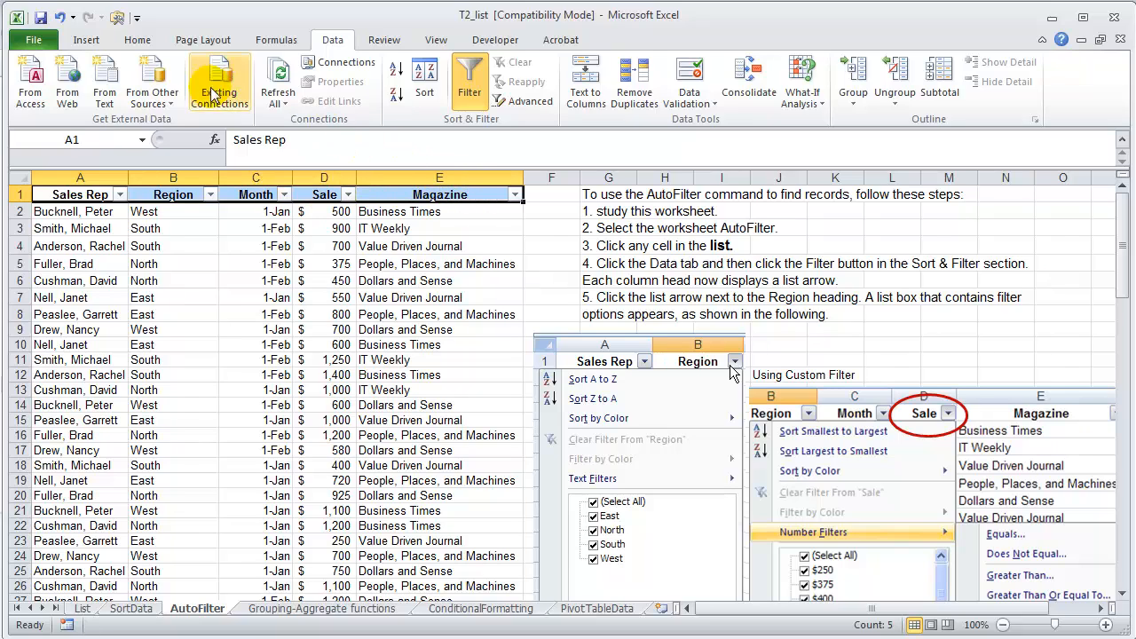
left_click(59, 17)
left_click(59, 17)
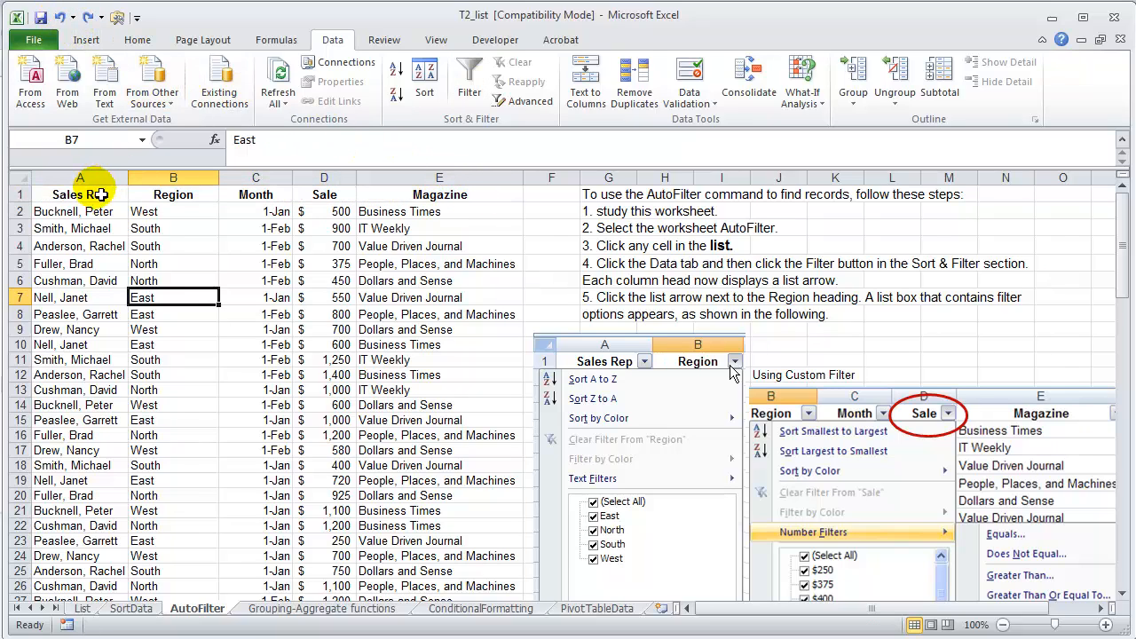
left_click_drag(94, 194, 450, 210)
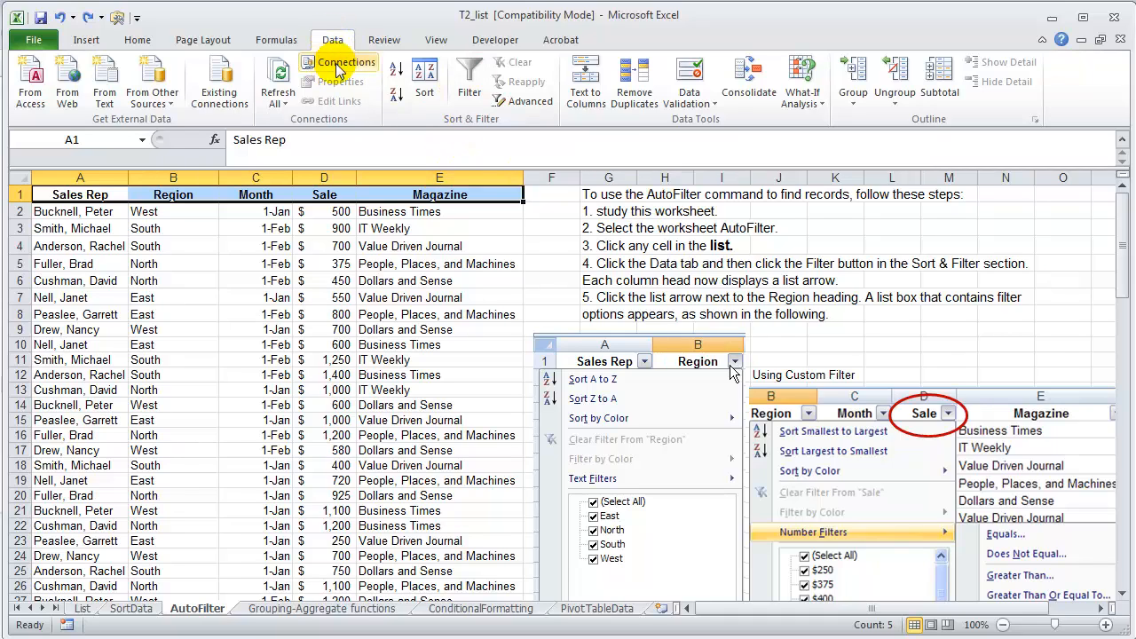
left_click(470, 76)
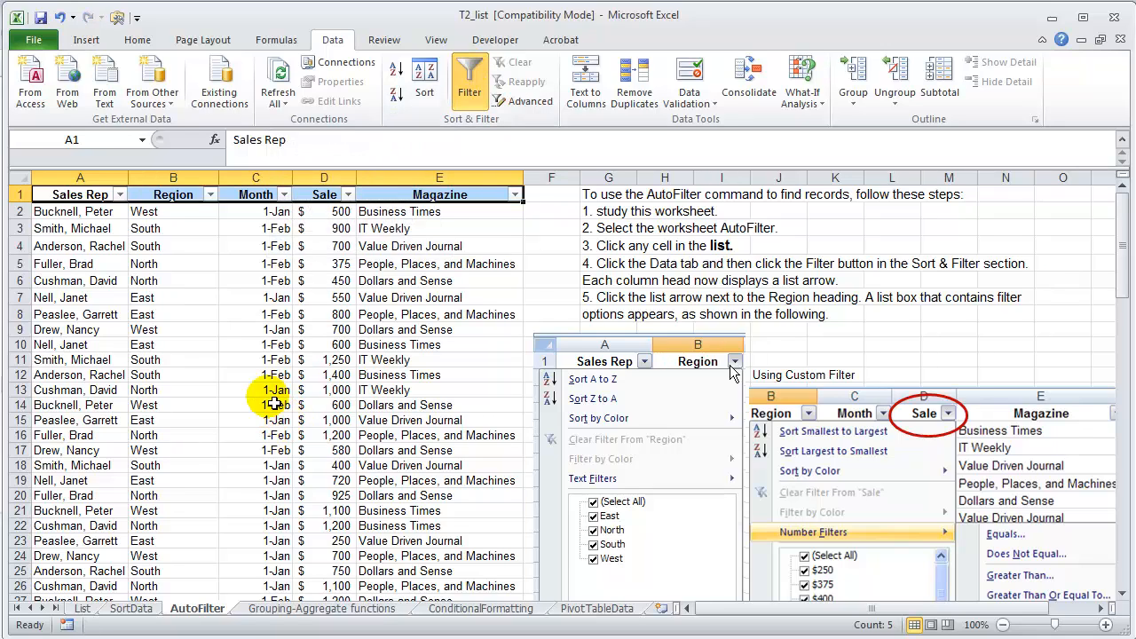
Filter the Sales Rep column to show only the records of the first sales rep in its value list
left_click(121, 195)
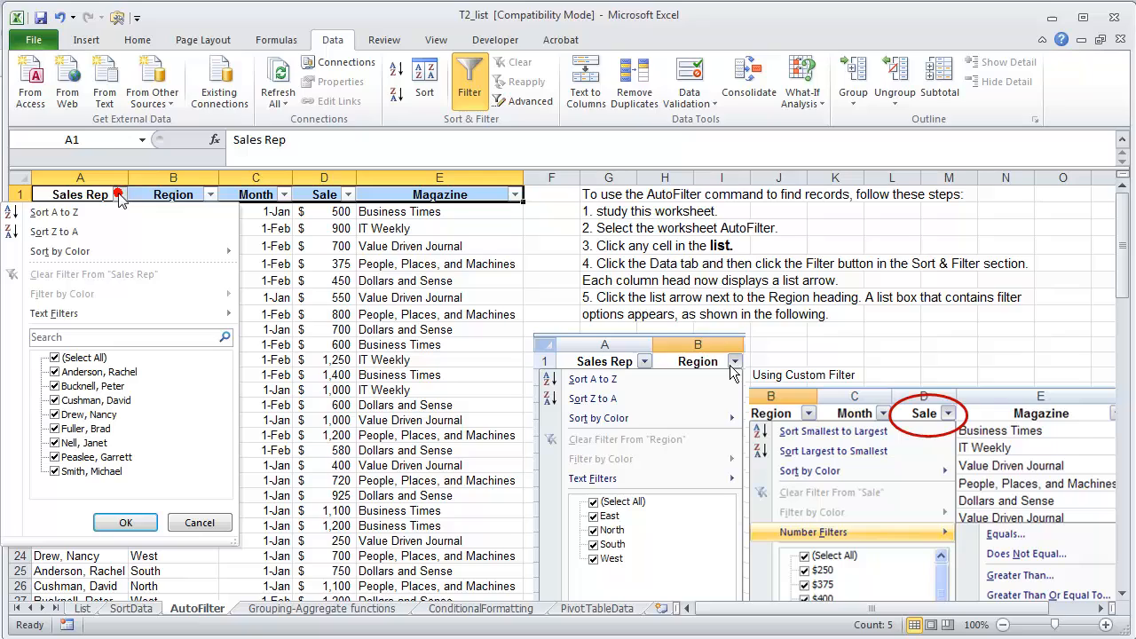
left_click(56, 359)
left_click(56, 373)
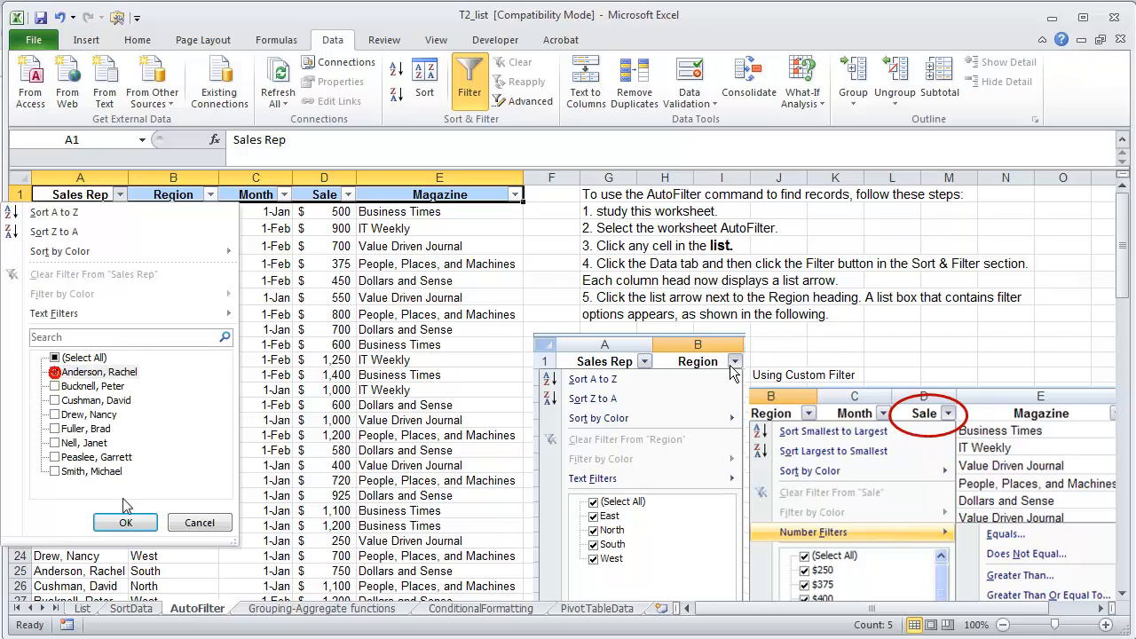
left_click(137, 523)
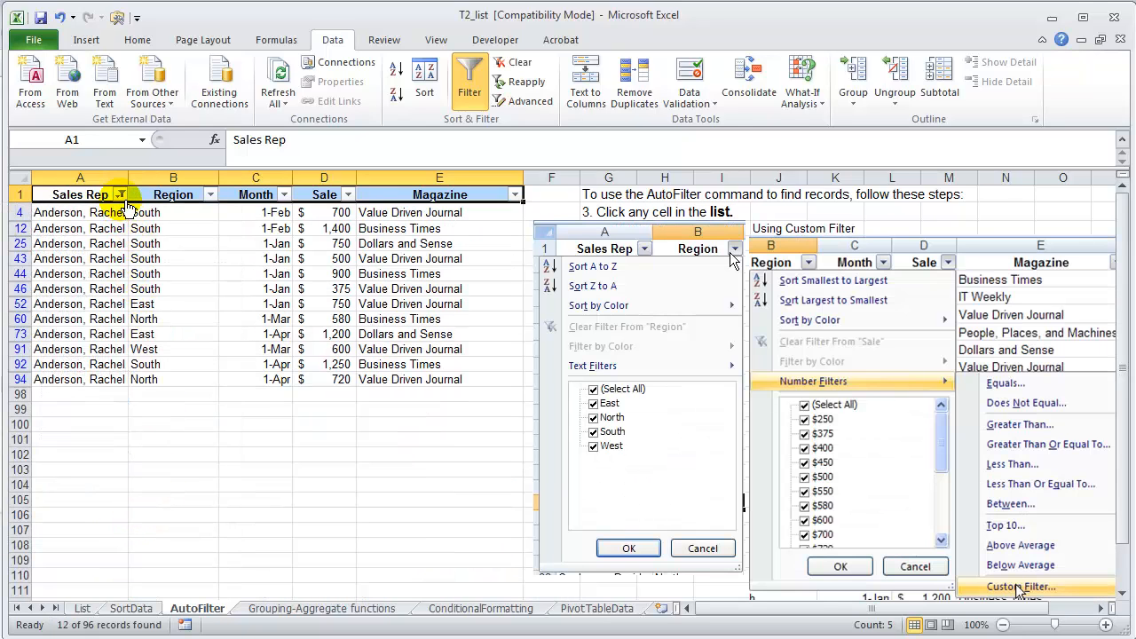
Clear the filter from the Sales Rep column
mouse_move(127, 202)
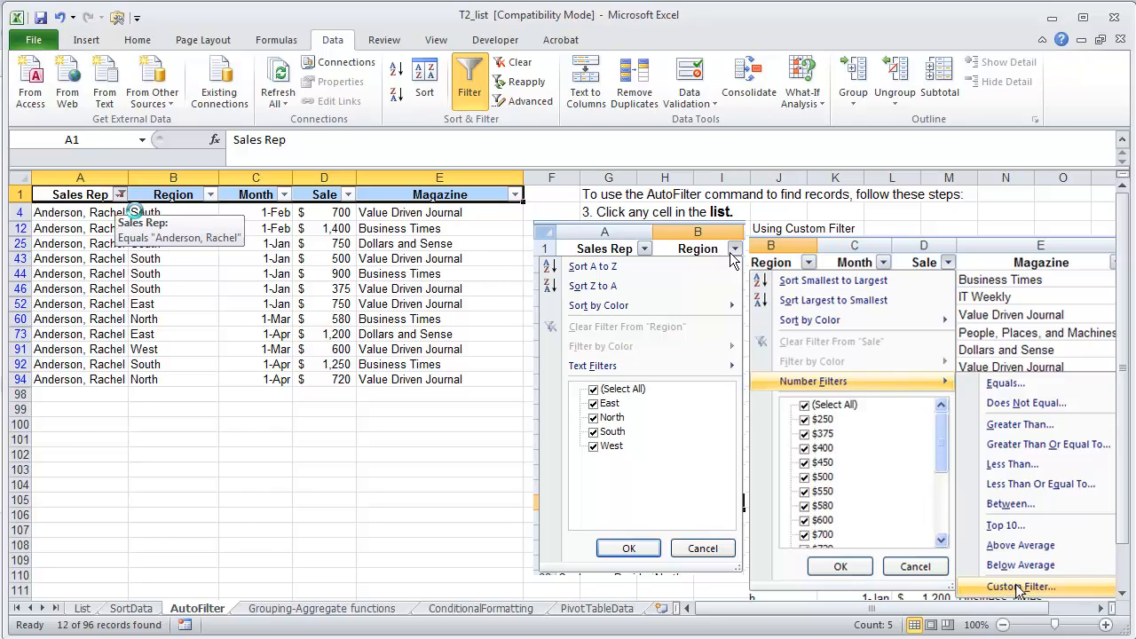
left_click(123, 195)
left_click(54, 359)
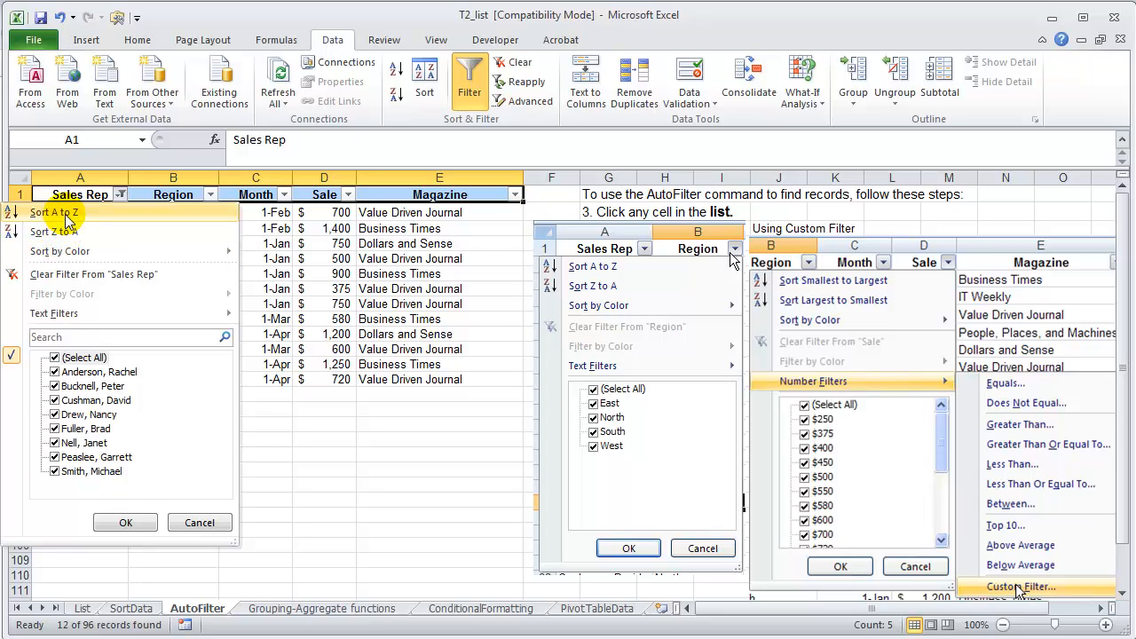
left_click(90, 276)
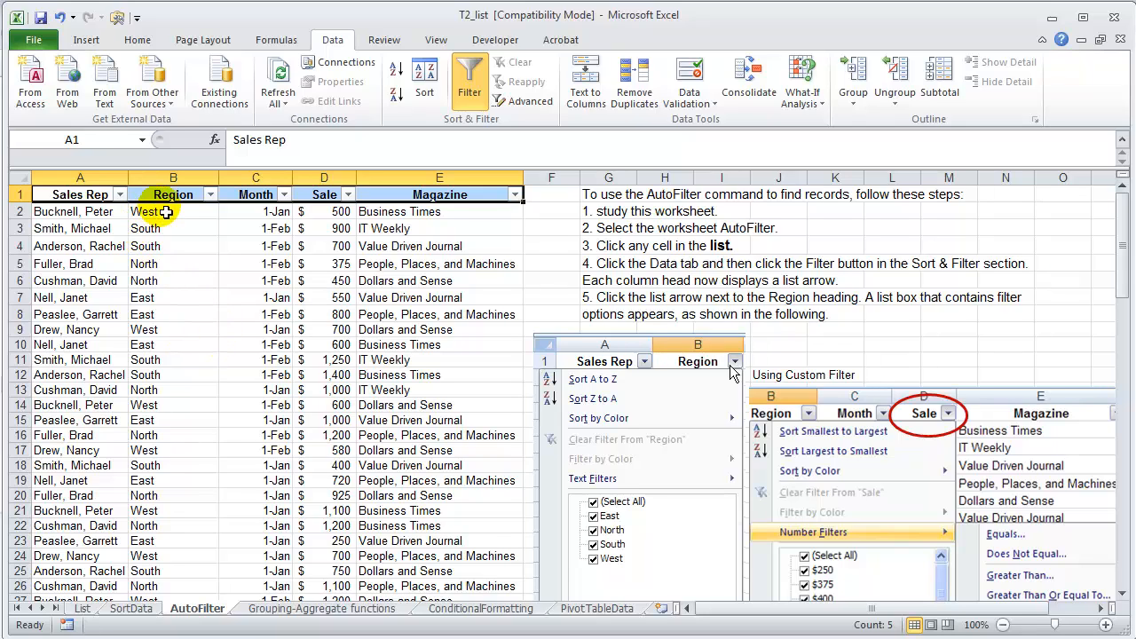
Examine the sort and filter choices offered for the Sales Rep column
left_click(120, 194)
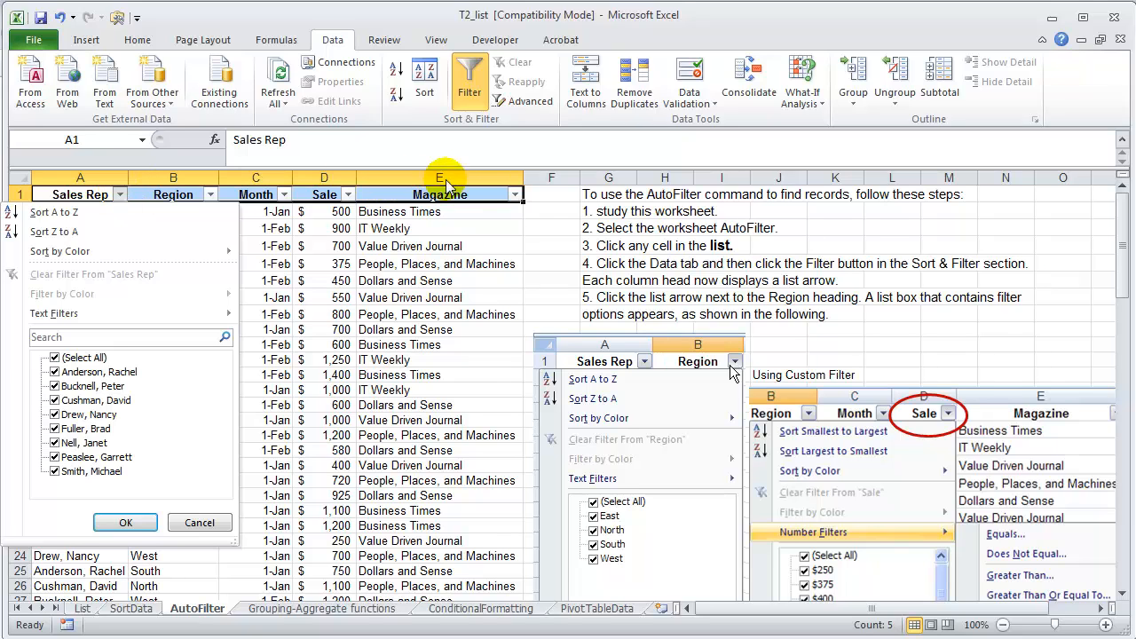
left_click(467, 78)
left_click(467, 78)
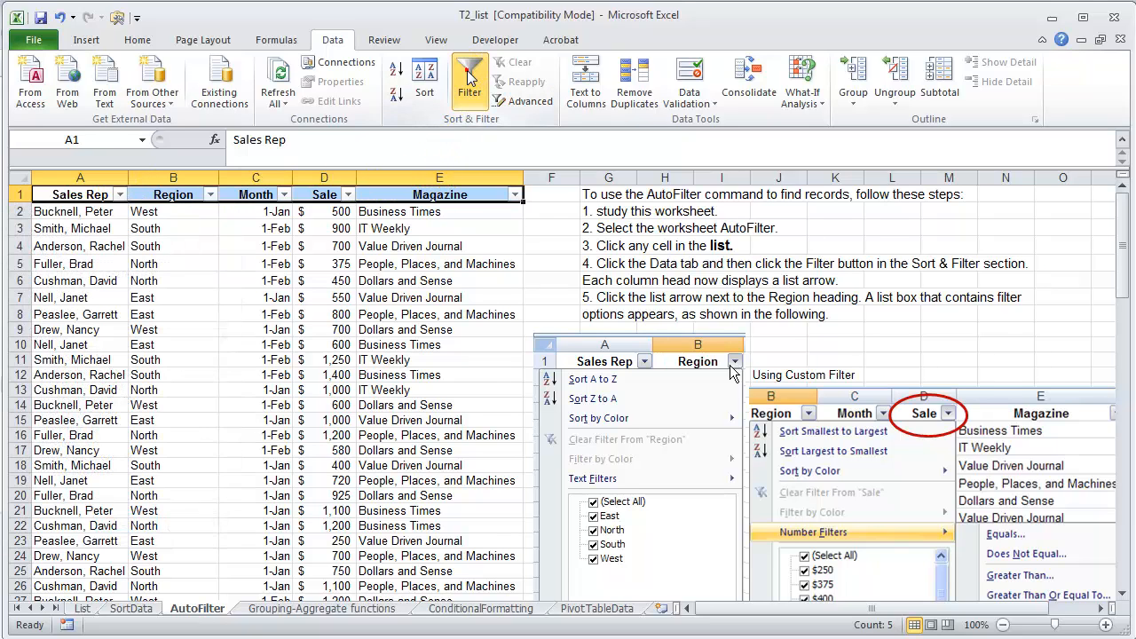
left_click(120, 196)
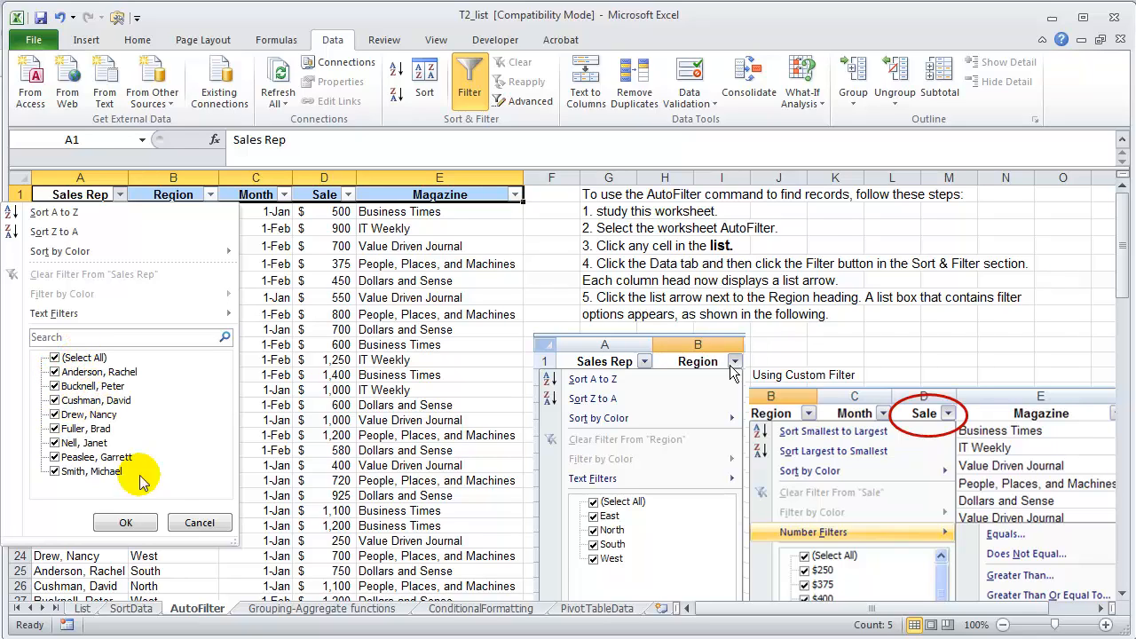
left_click(199, 522)
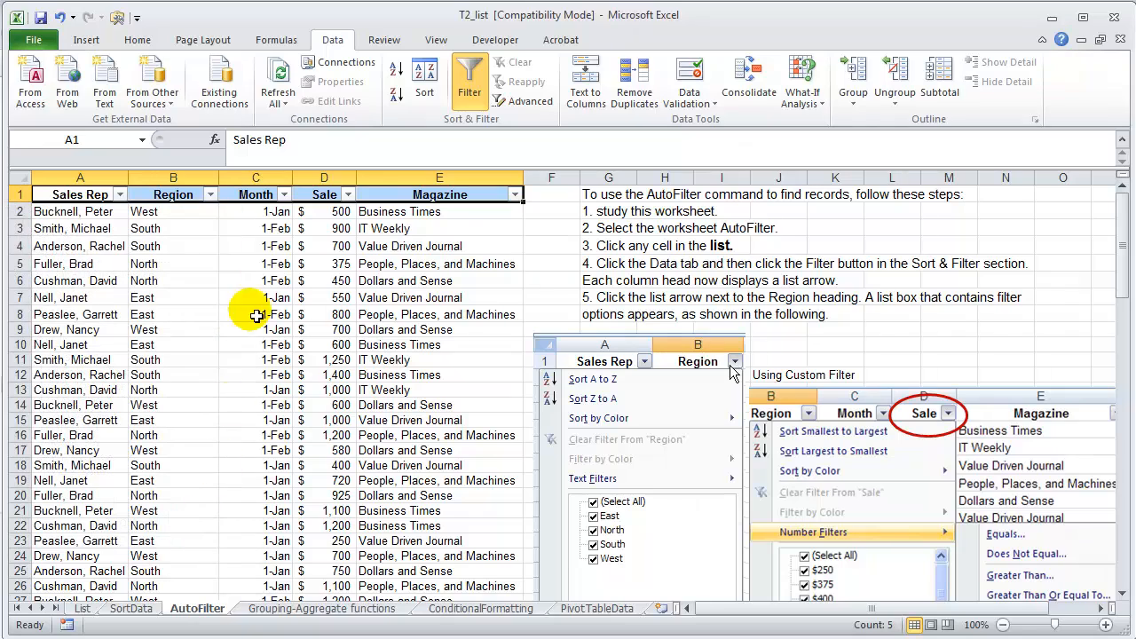
Filter the Month column to show only the records dated 2004
left_click(284, 194)
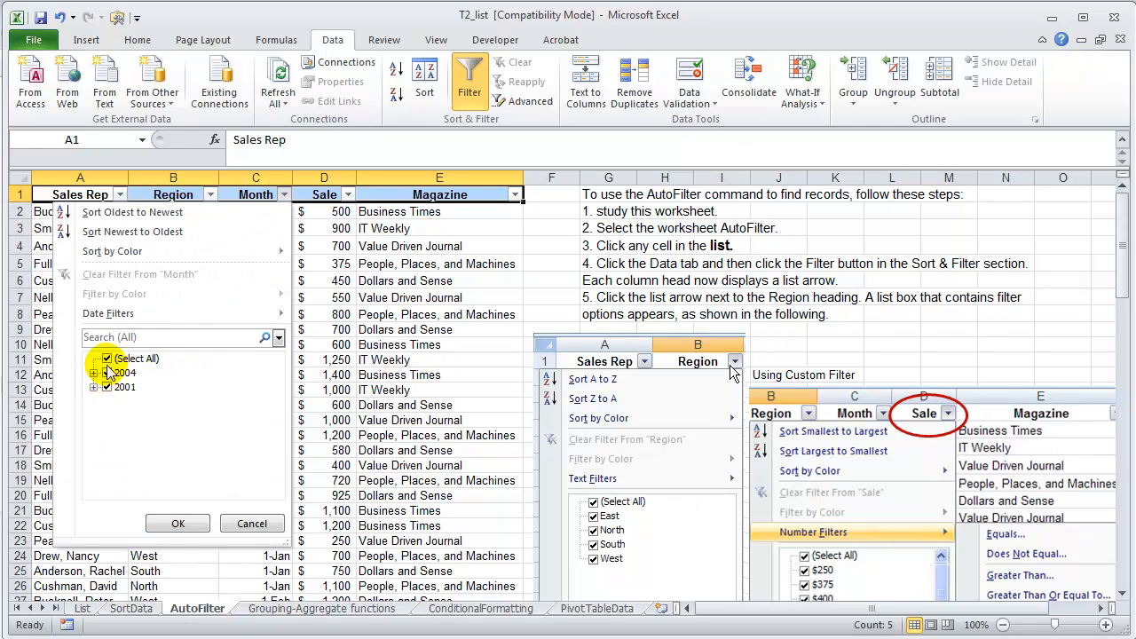
left_click(107, 359)
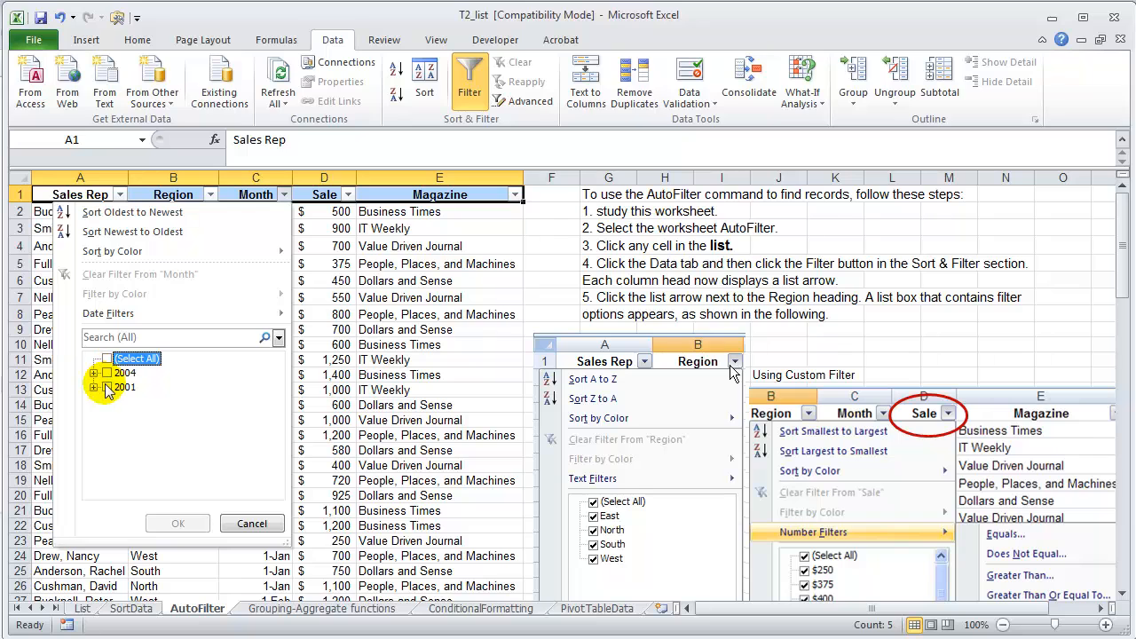
left_click(106, 373)
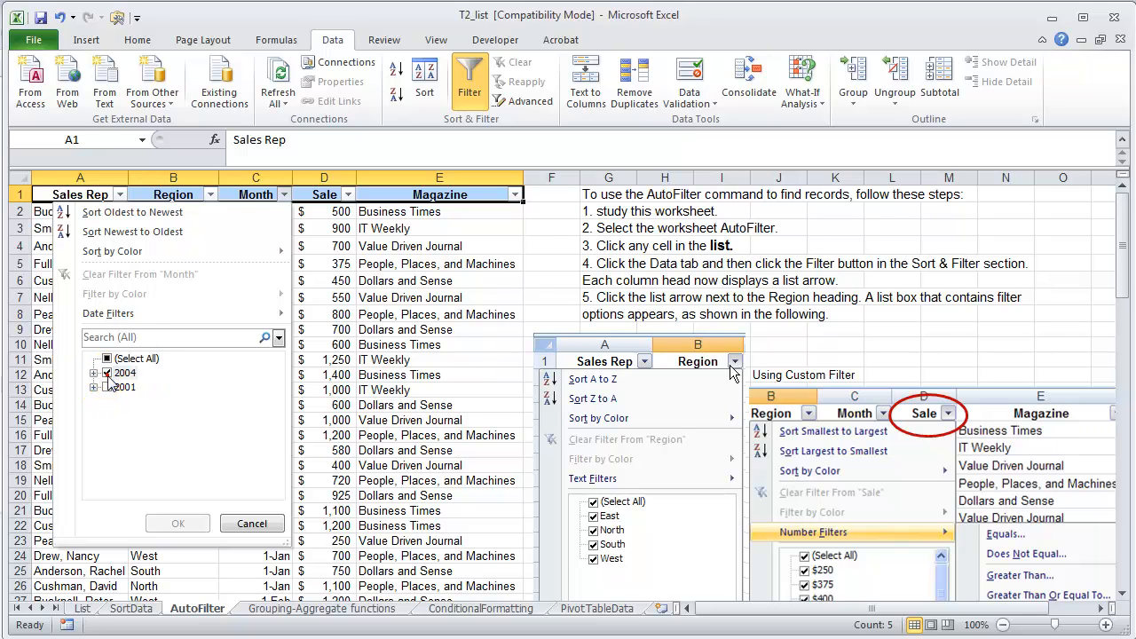
left_click(190, 523)
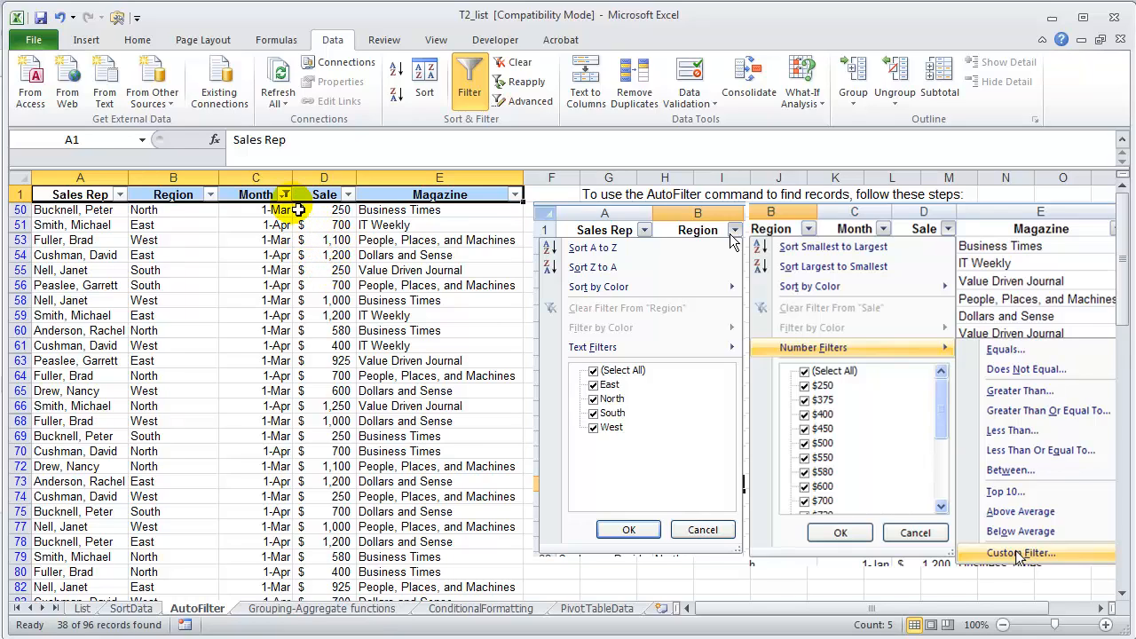
Check the Magazine column's filter choices without applying any, and turn off filtering for the list
left_click(515, 196)
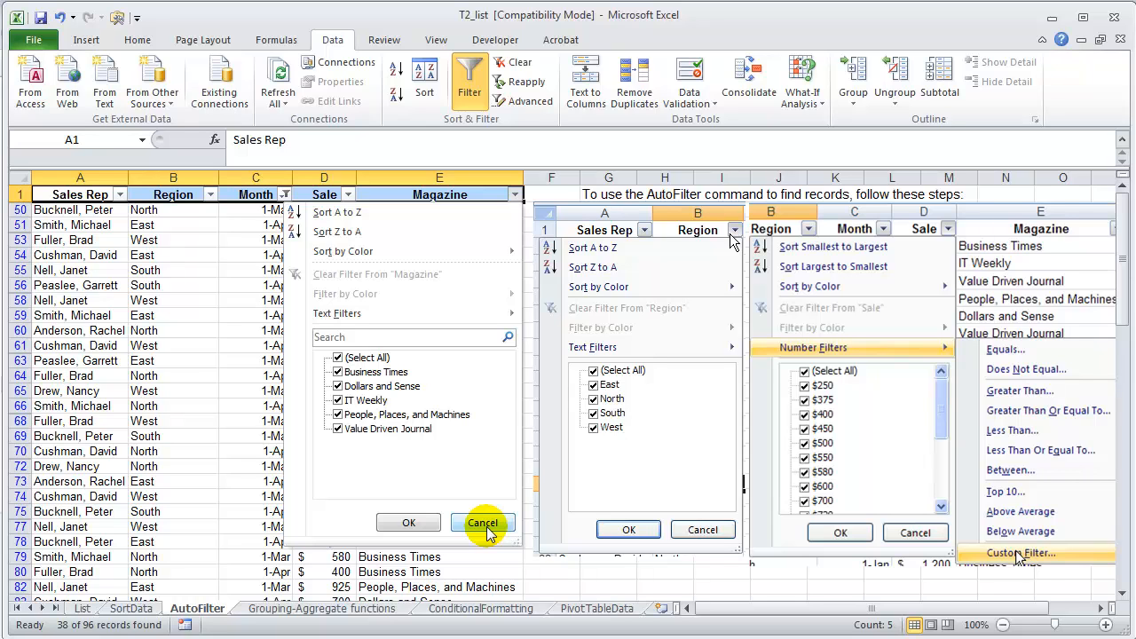
left_click(486, 524)
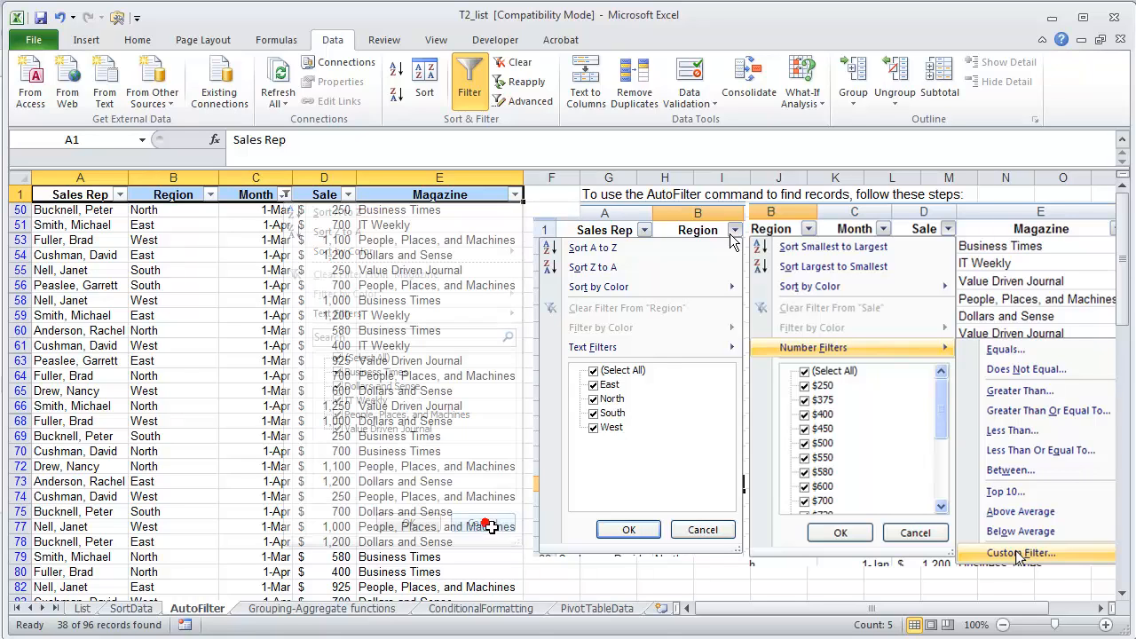
left_click(468, 78)
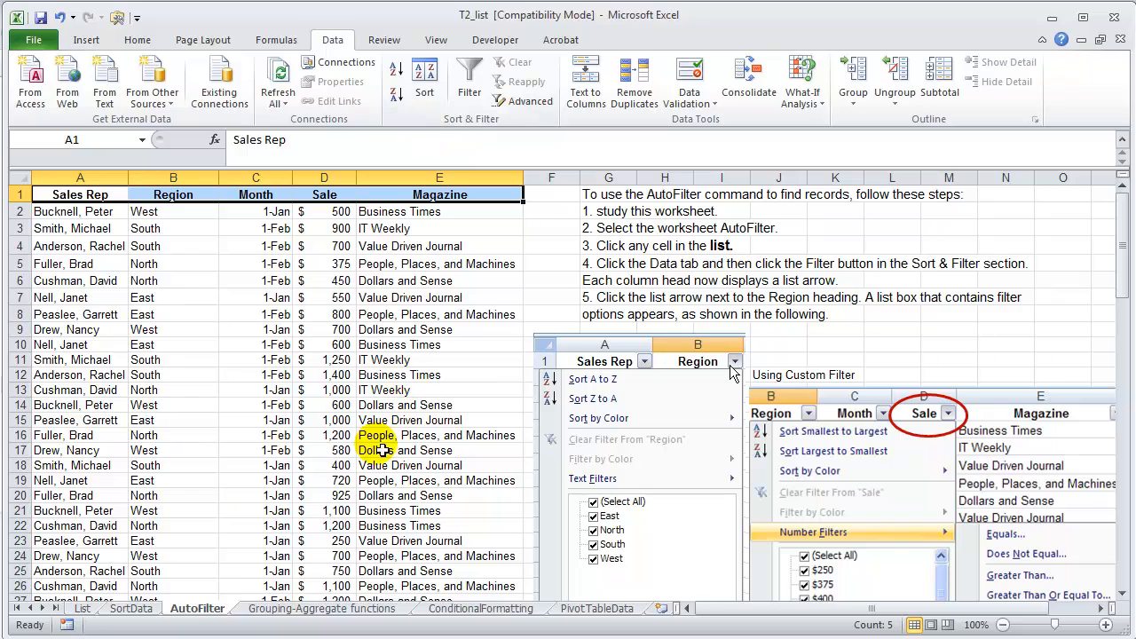
Open the Grouping-Aggregate functions sheet and read its instructions for adding subtotals to the list
left_click(320, 609)
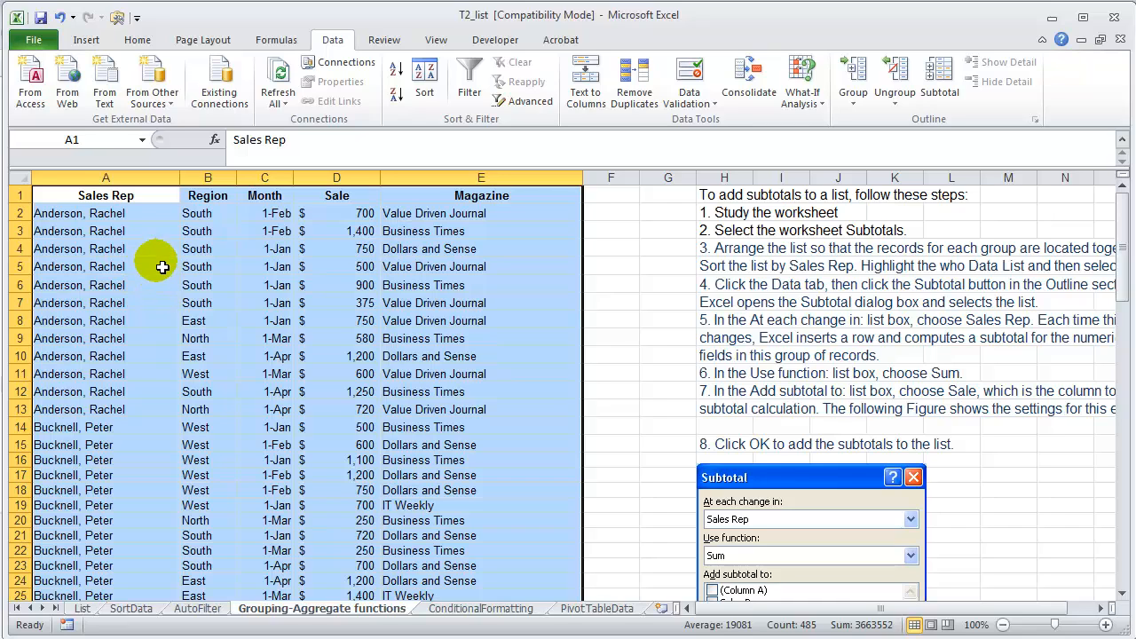
left_click(123, 200)
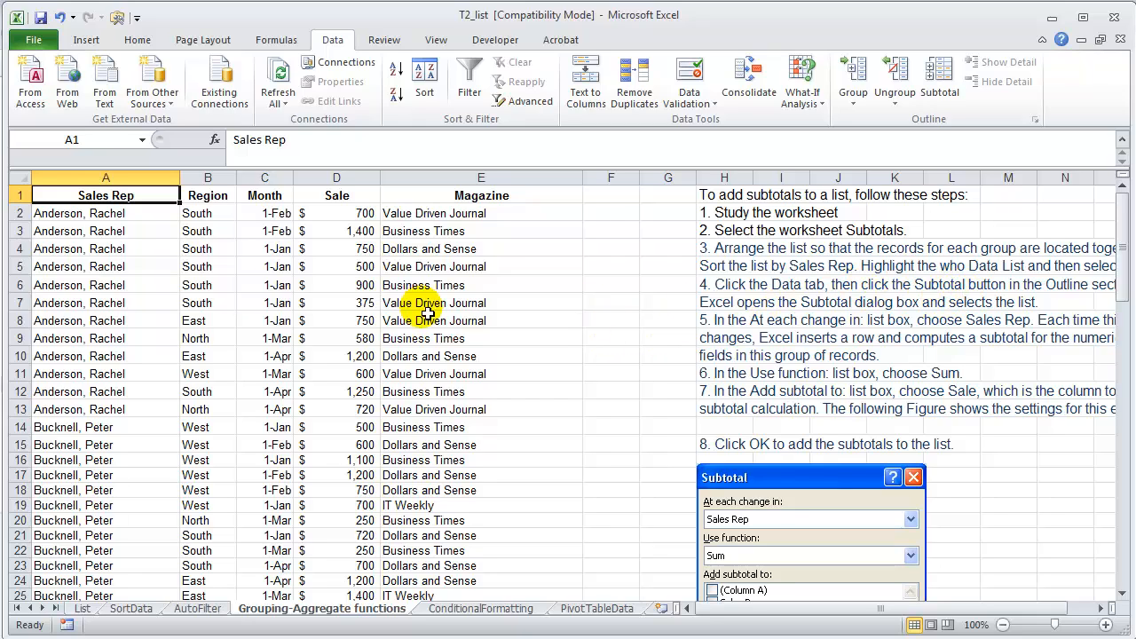
left_click(104, 264)
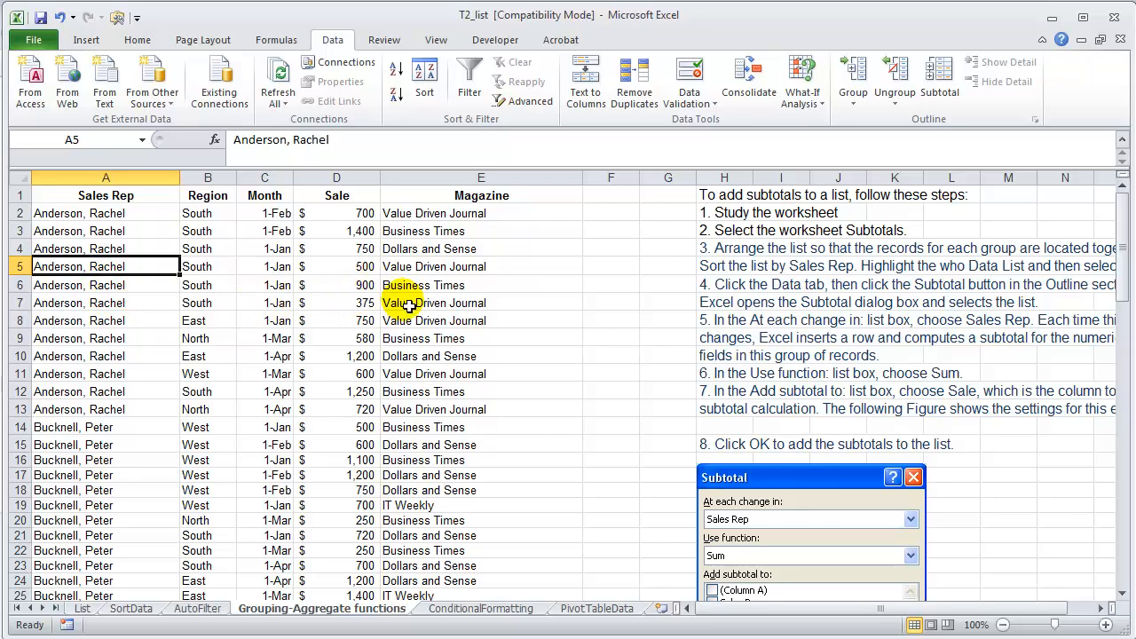
left_click_drag(1025, 611, 1035, 585)
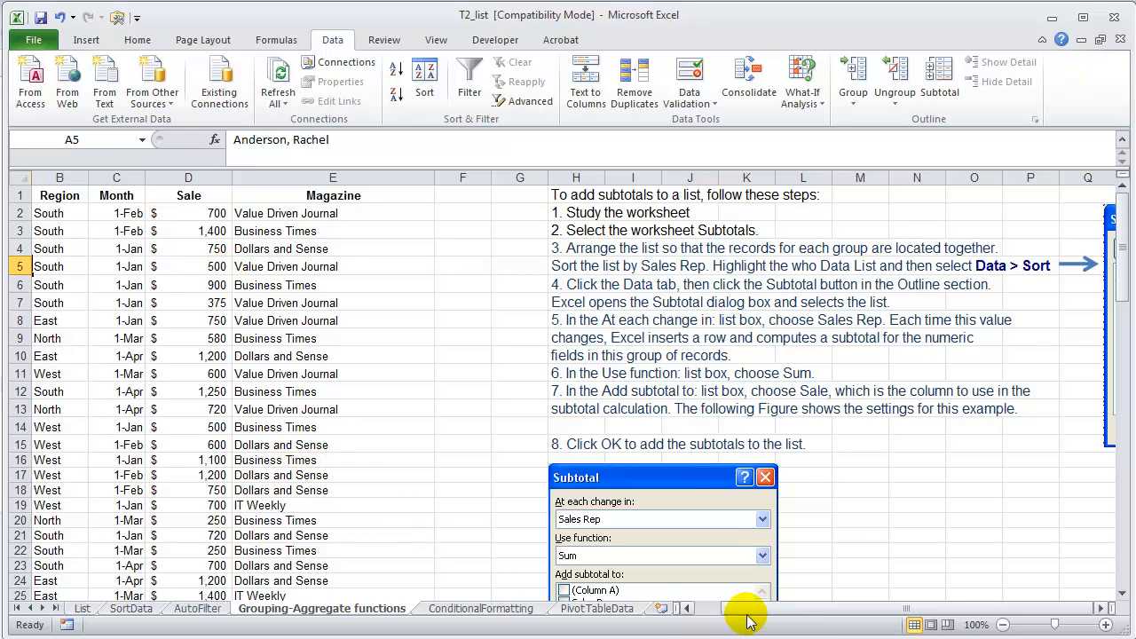
left_click_drag(736, 611, 672, 600)
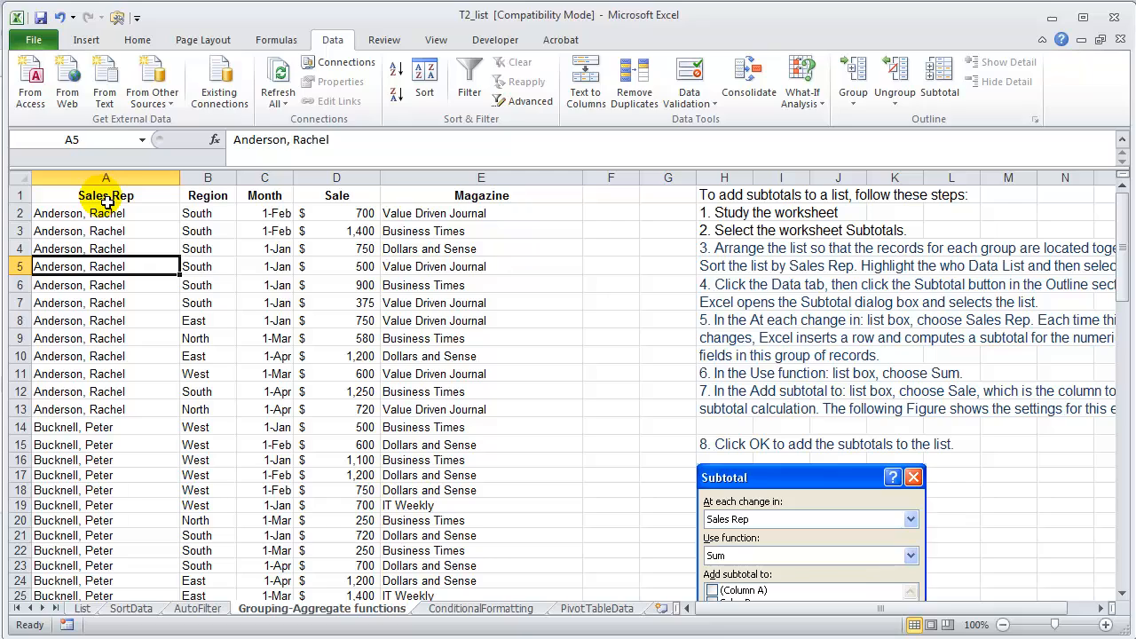
Sort the list by Sale from smallest to largest, followed by a sort on Sales Rep from A to Z
left_click(97, 287)
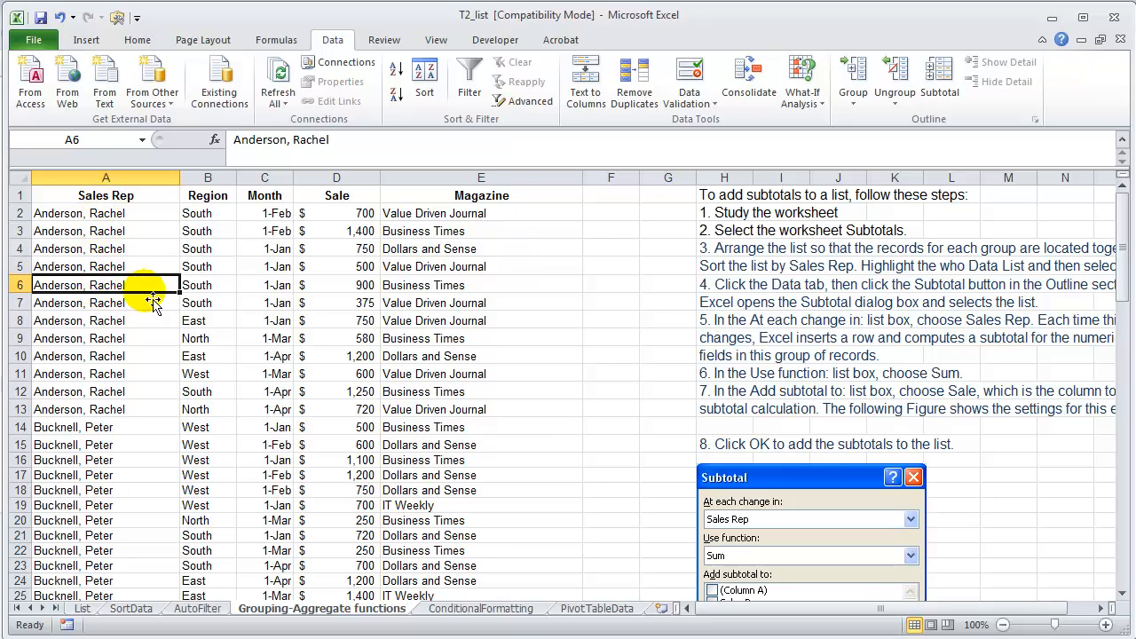
left_click(352, 282)
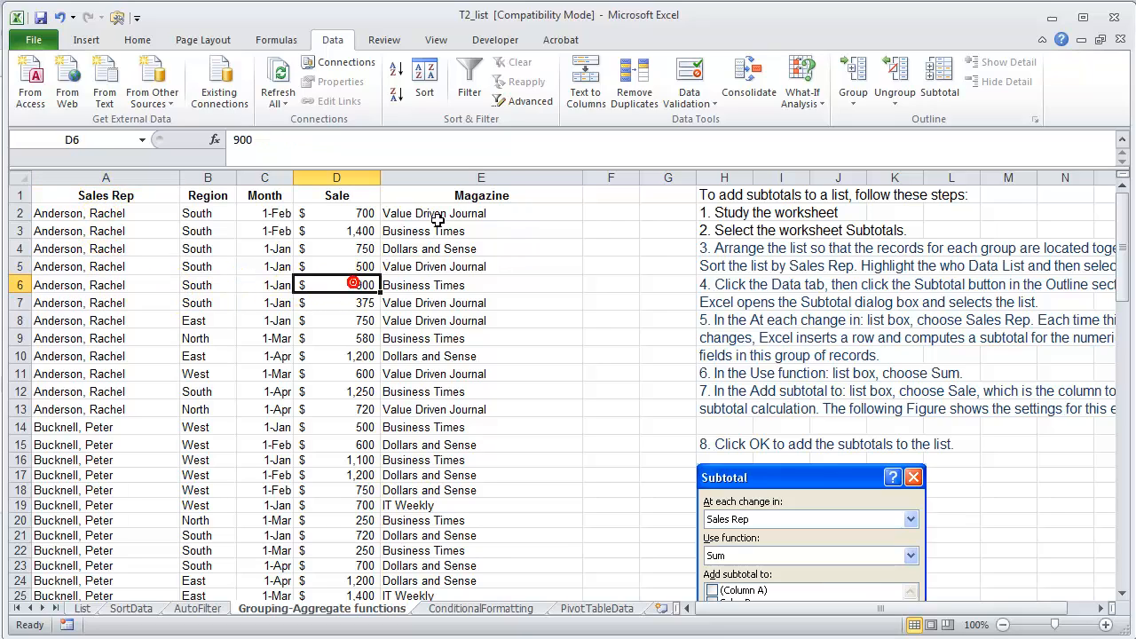
left_click(394, 72)
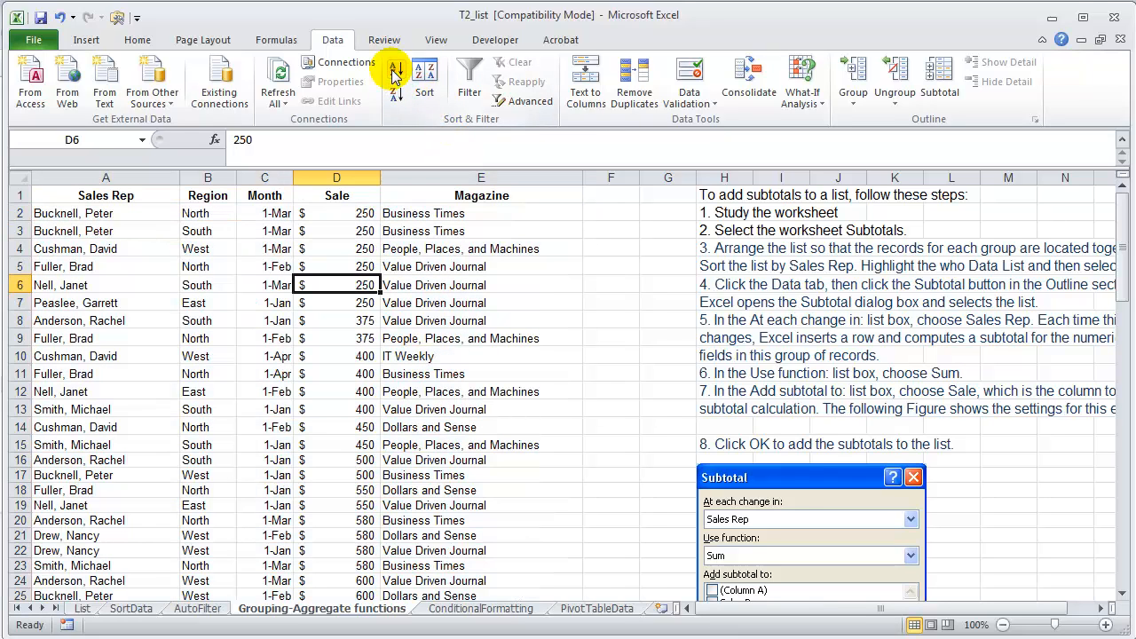
left_click(98, 263)
left_click(395, 69)
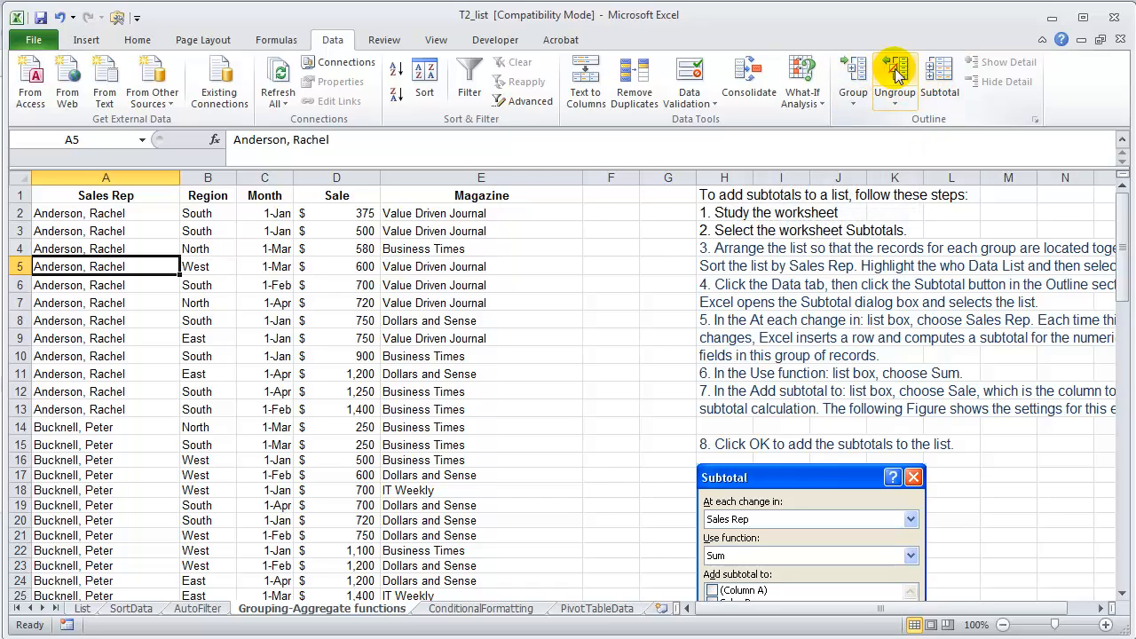
Try adding Sum subtotals to the Sales Rep column at each change in Sales Rep, with Replace current subtotals off and Magazine unselected
left_click(943, 78)
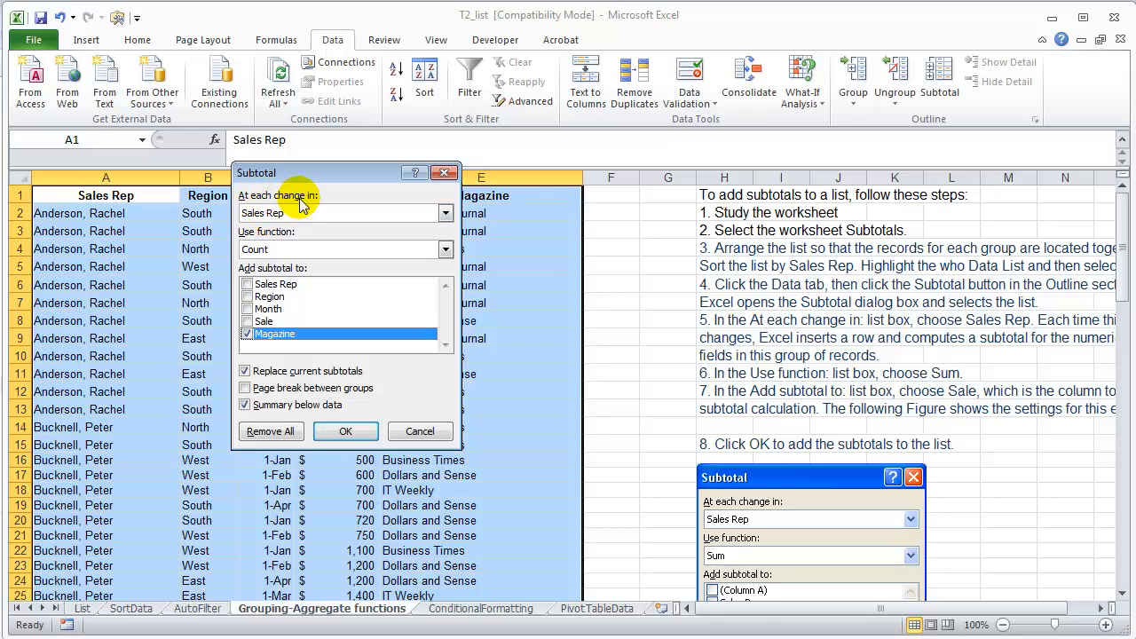
left_click(446, 212)
left_click(362, 229)
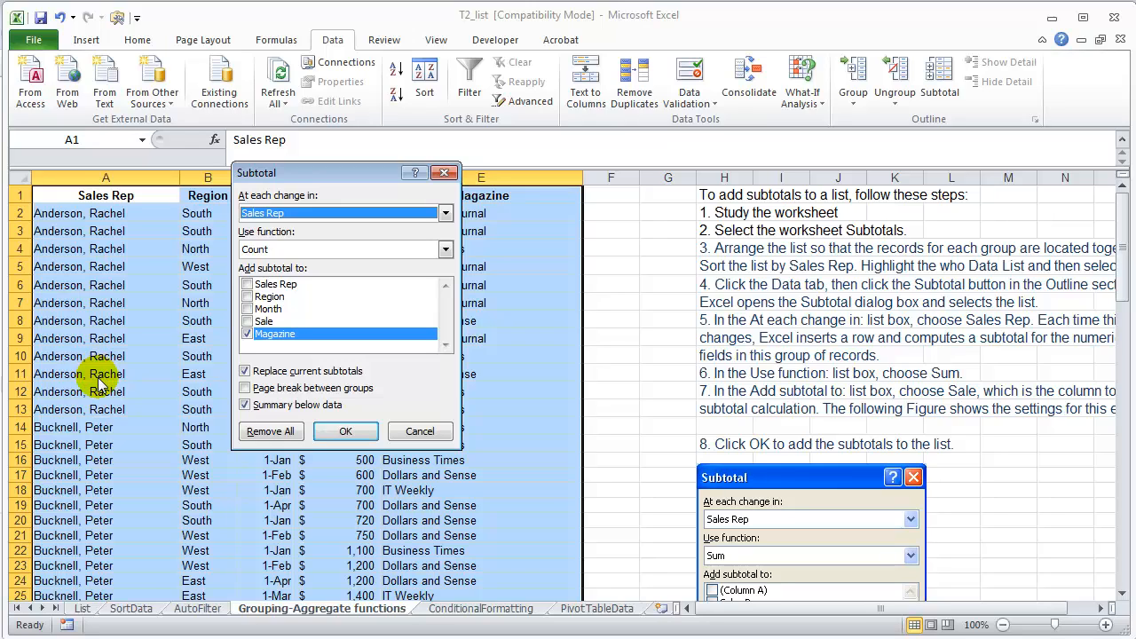
left_click(247, 285)
left_click(245, 334)
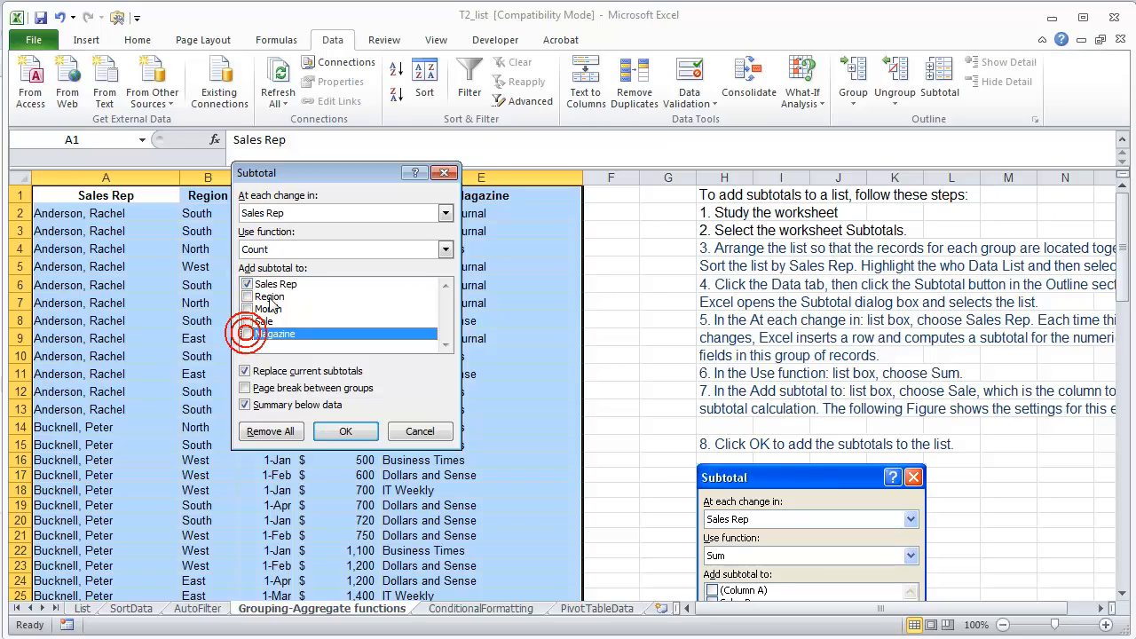
left_click(445, 249)
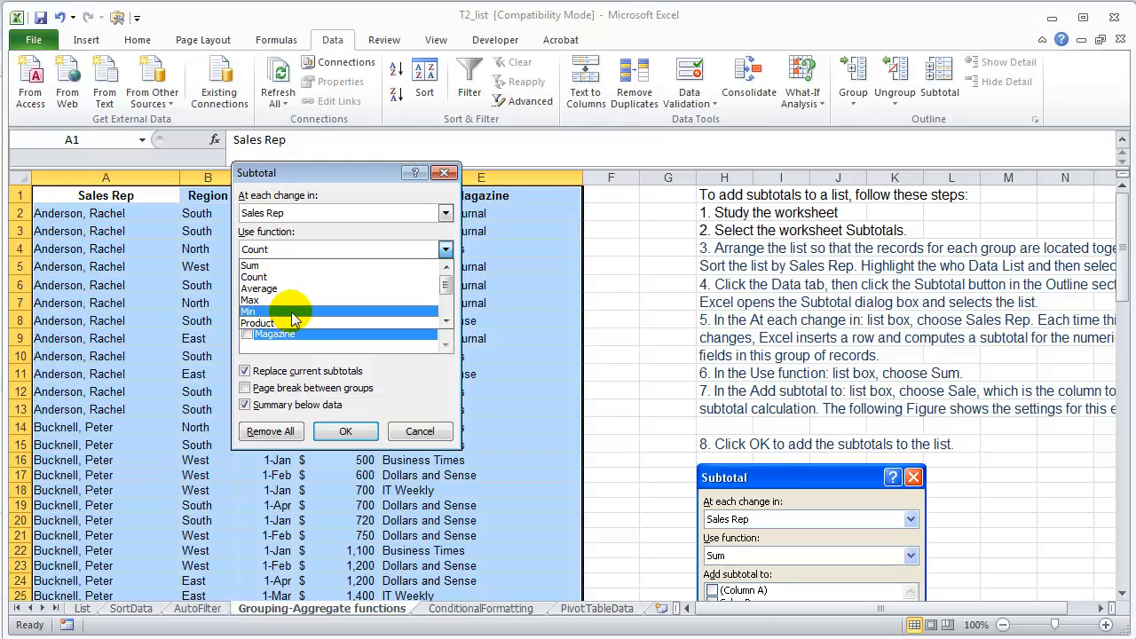
mouse_move(445, 285)
left_mouse_down()
mouse_move(445, 309)
mouse_move(448, 274)
left_mouse_up()
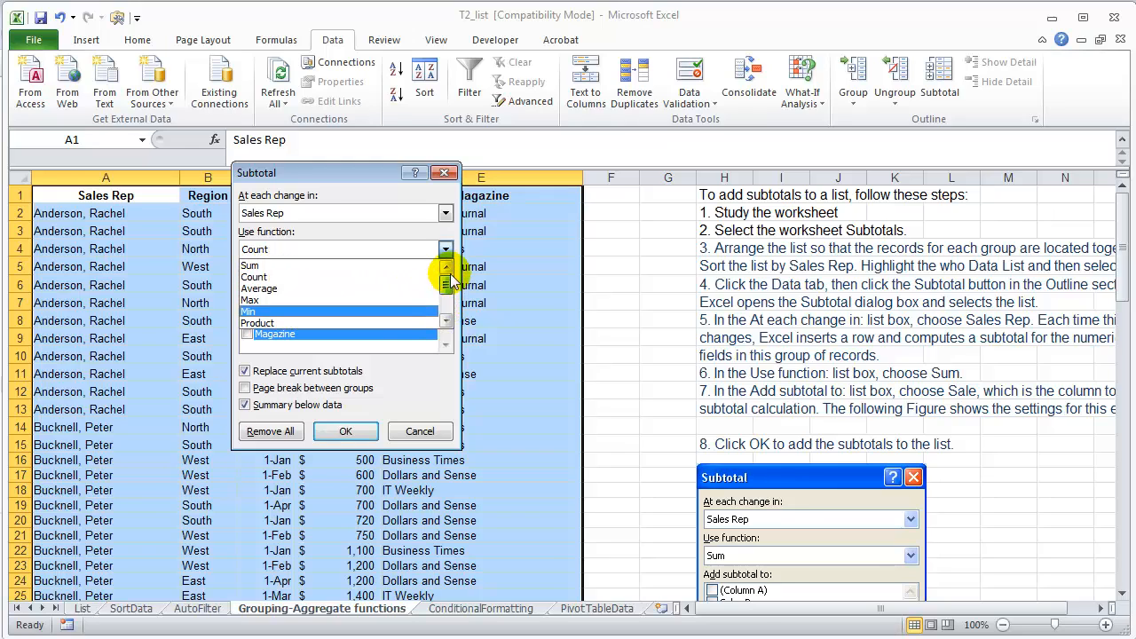
left_click(275, 265)
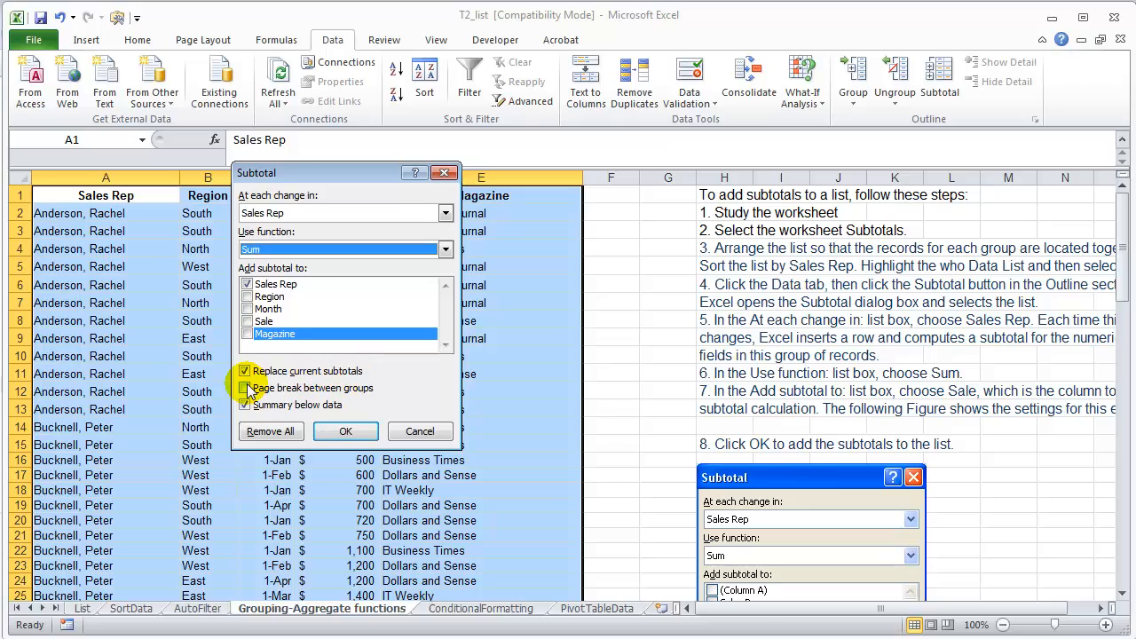
left_click(245, 371)
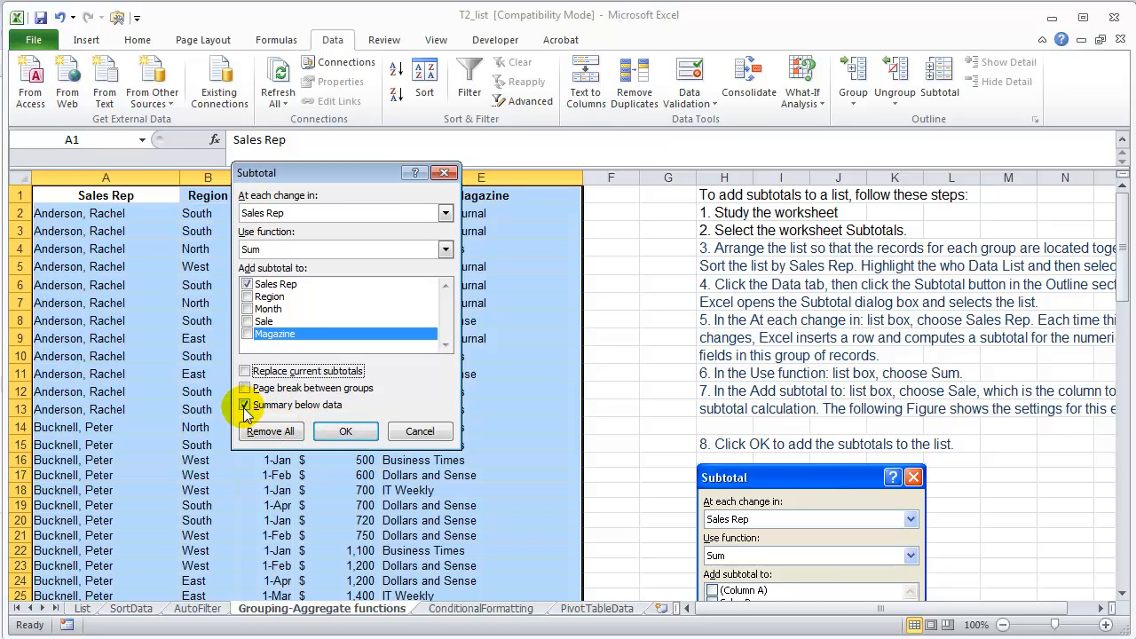
left_click(346, 431)
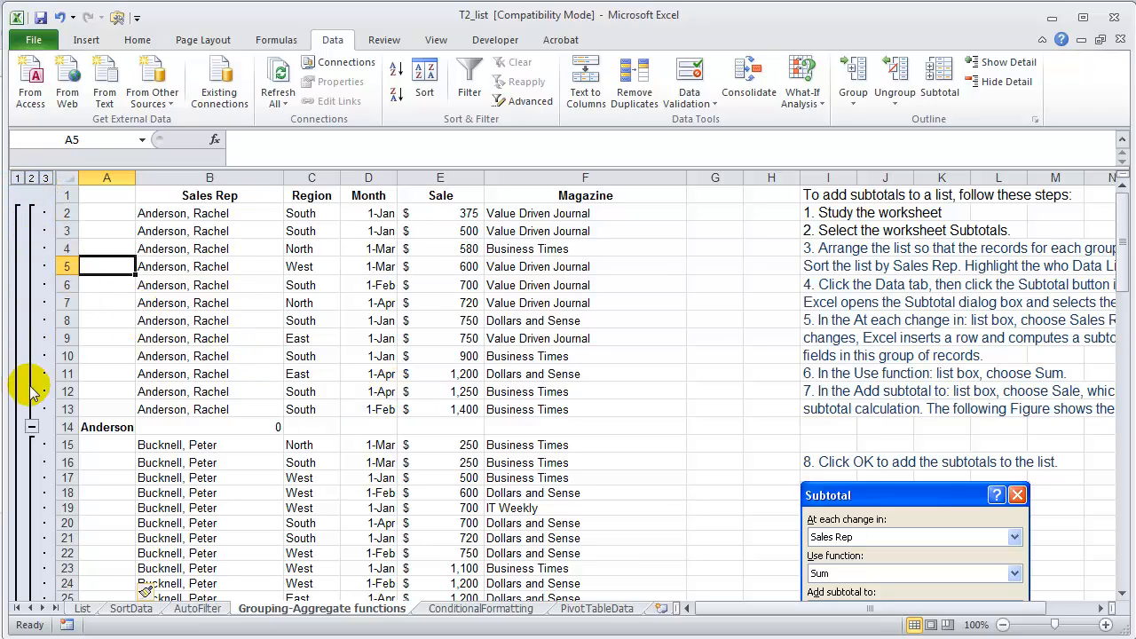
Collapse the first sales rep's group, and undo both the collapse and the added subtotals
left_click(32, 428)
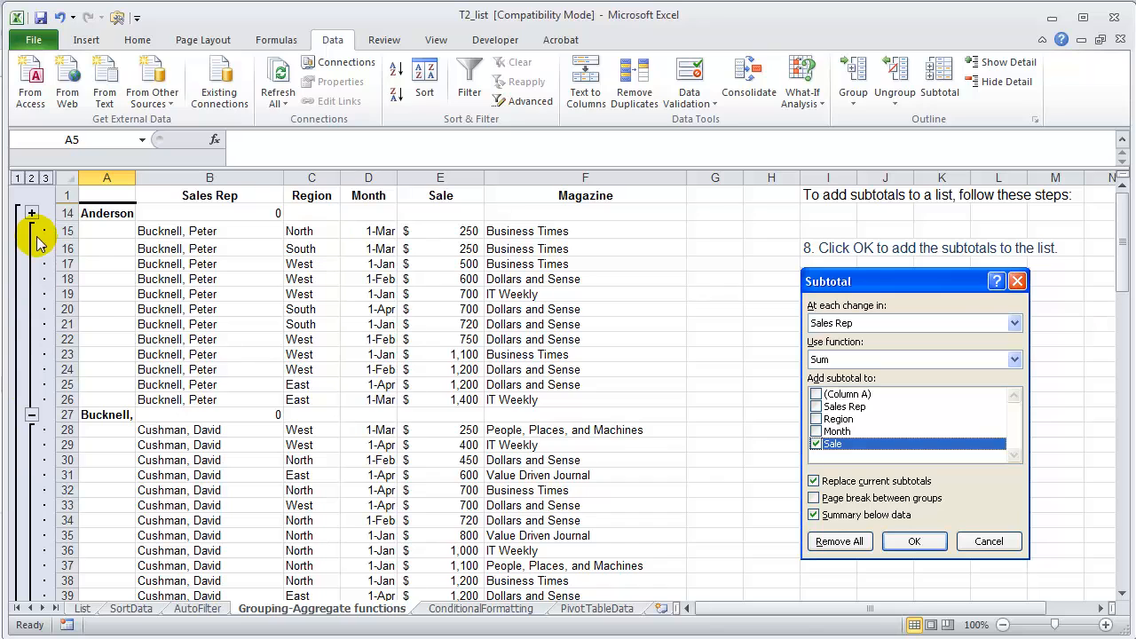
left_click(60, 17)
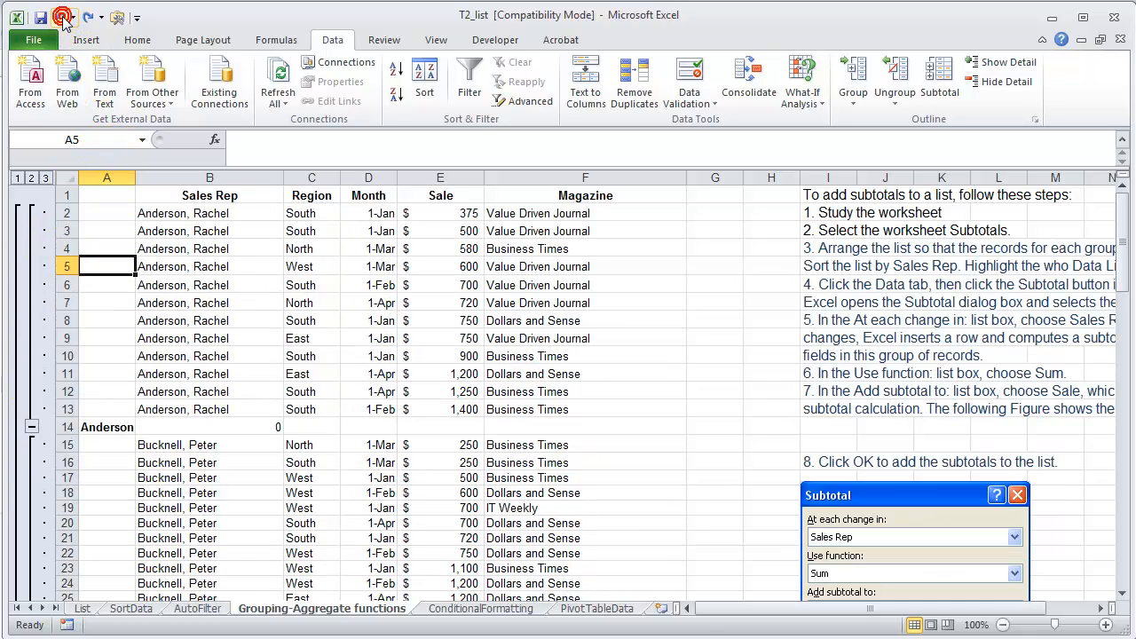
left_click(60, 17)
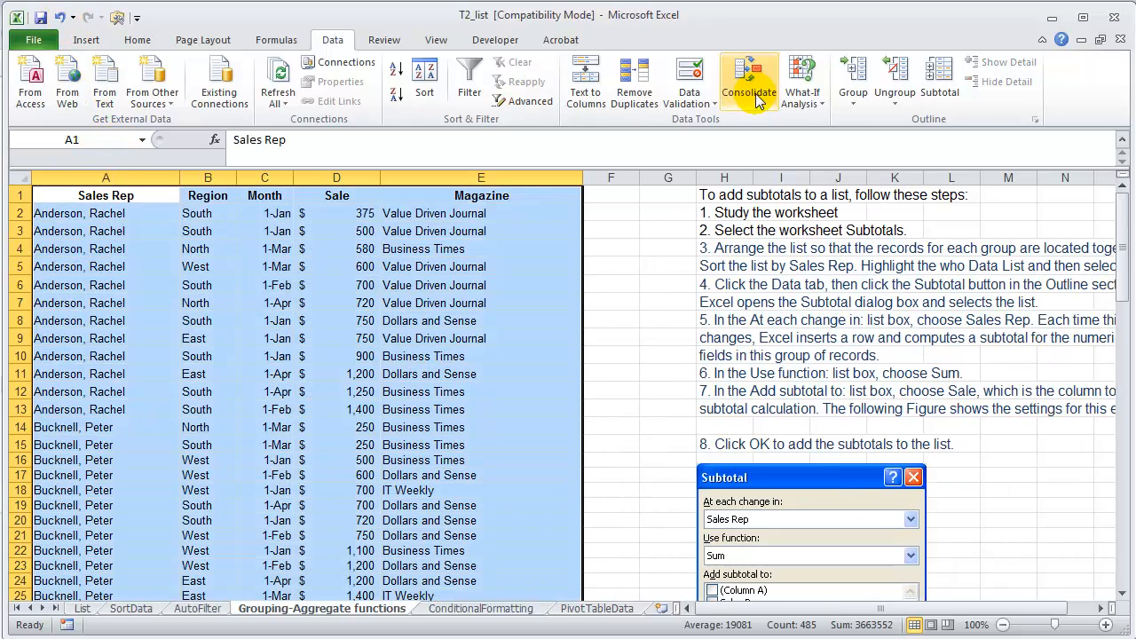
Add Sum subtotals to only the Sale column at each change in Sales Rep, with Replace current subtotals off and summaries below the data
left_click(940, 84)
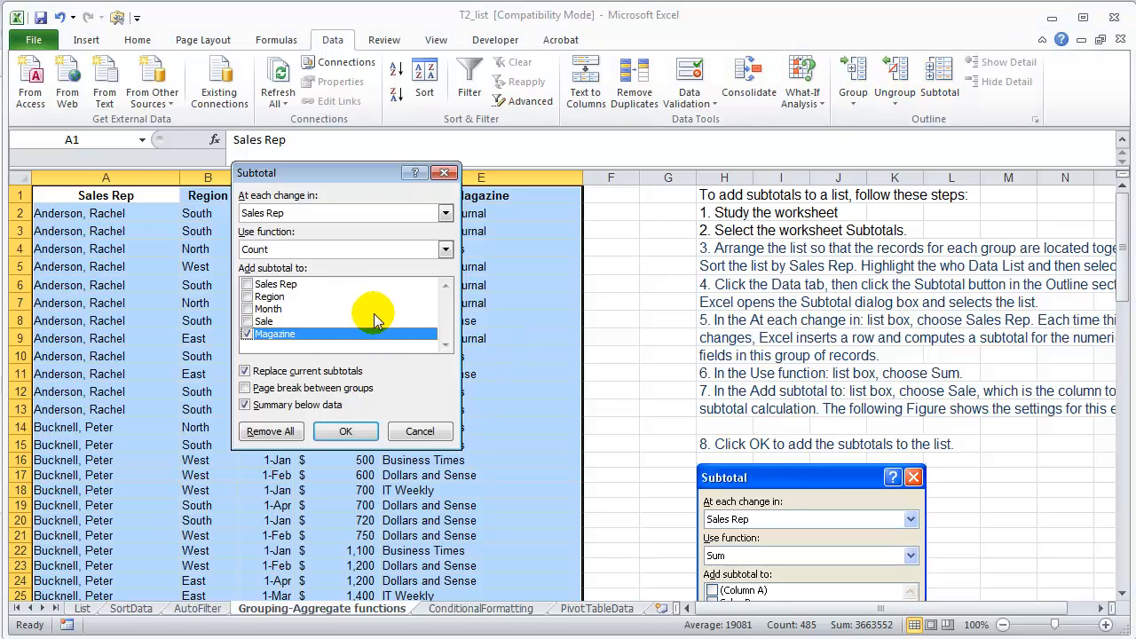
left_click(444, 216)
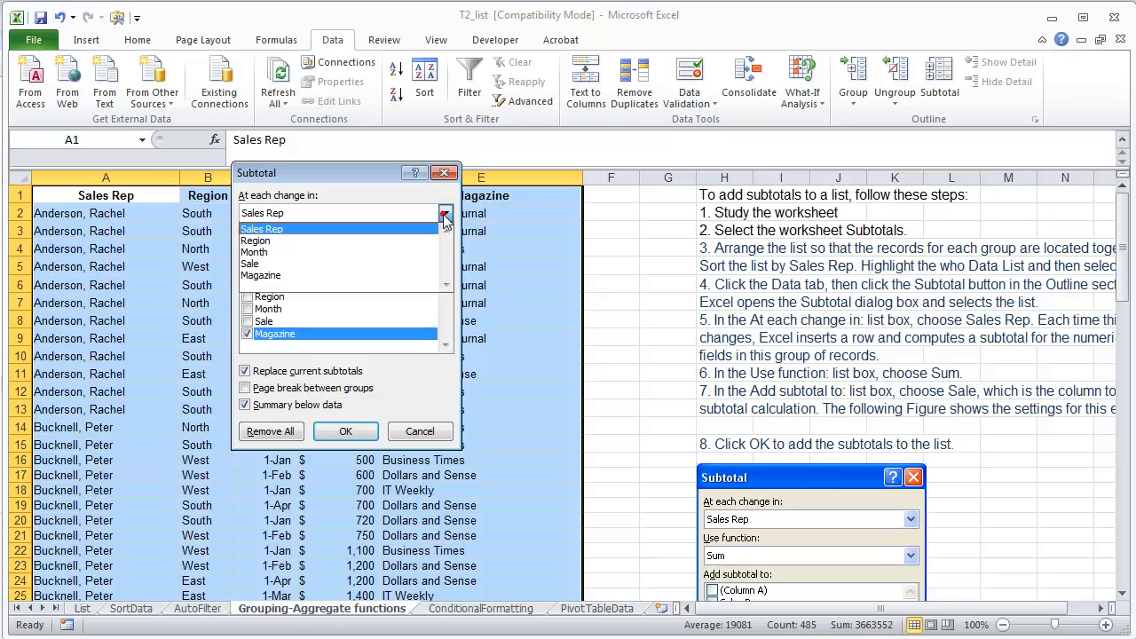
left_click(282, 230)
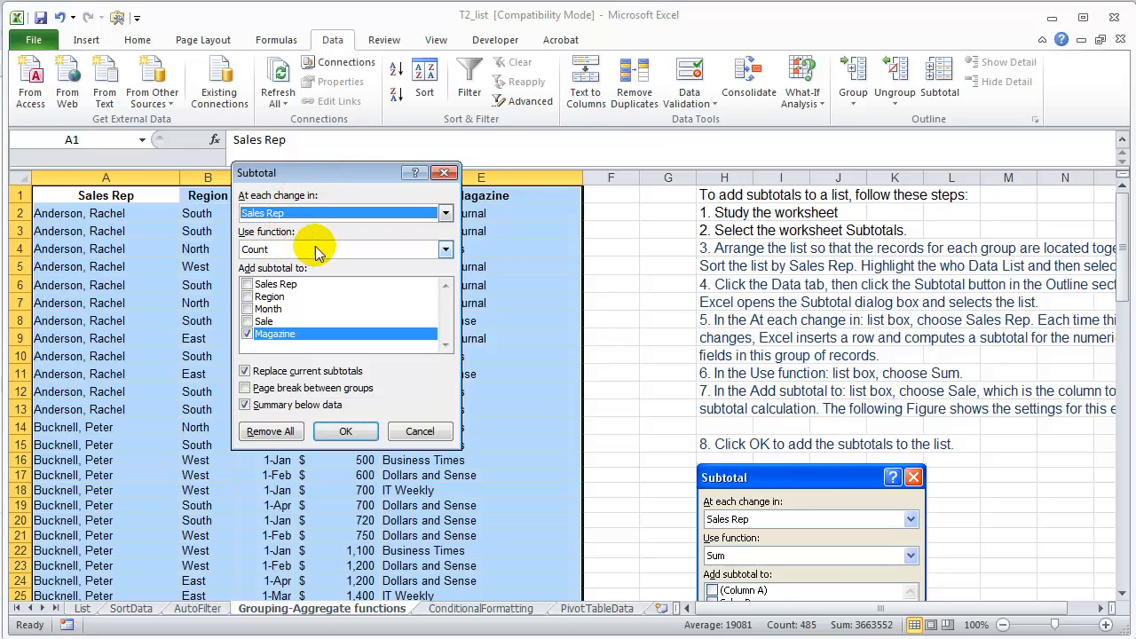
left_click(444, 249)
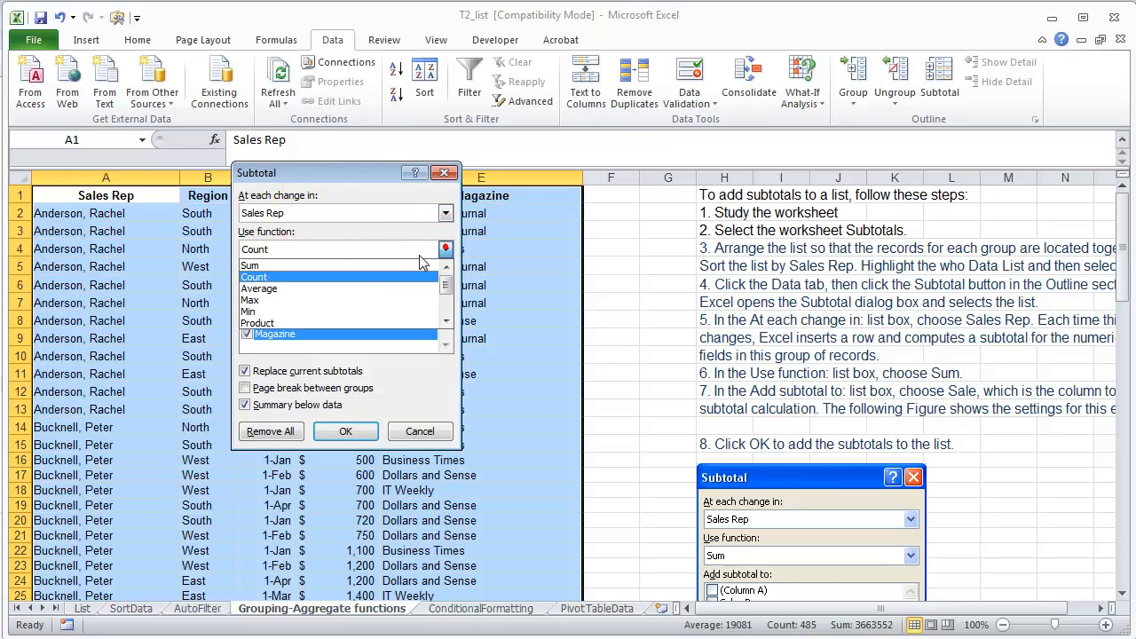
left_click(283, 267)
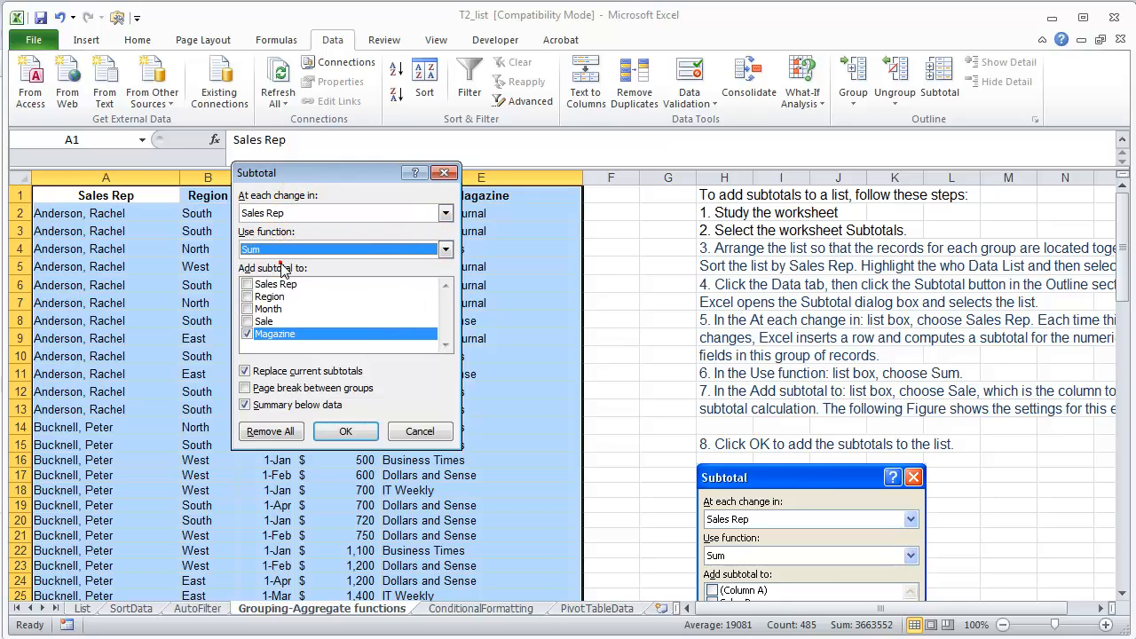
left_click(246, 321)
left_click(247, 334)
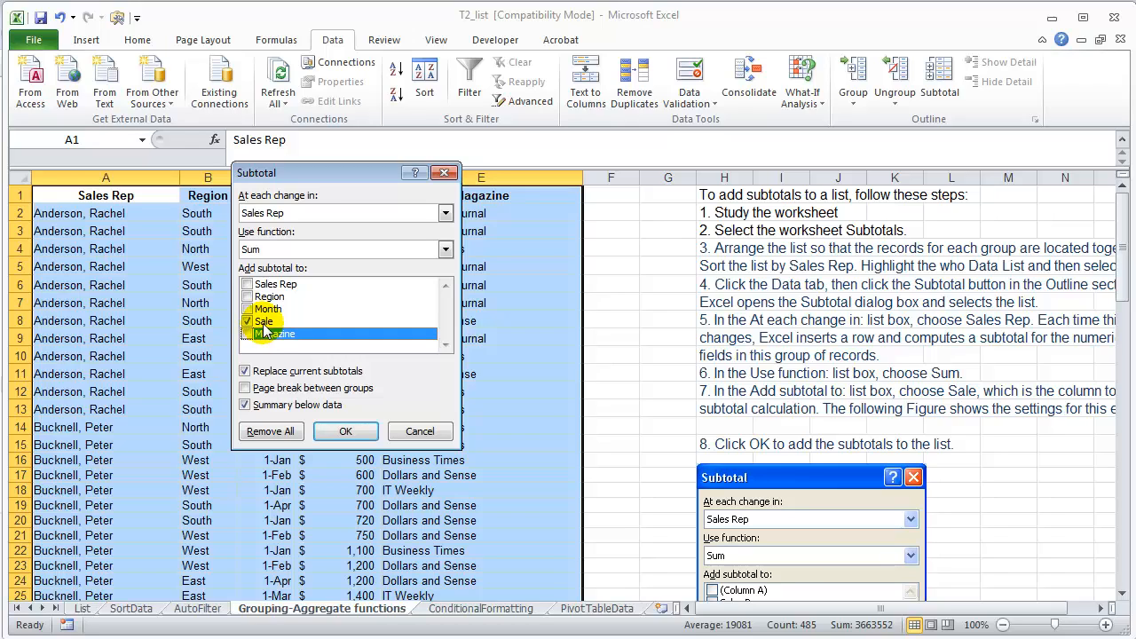
left_click(246, 371)
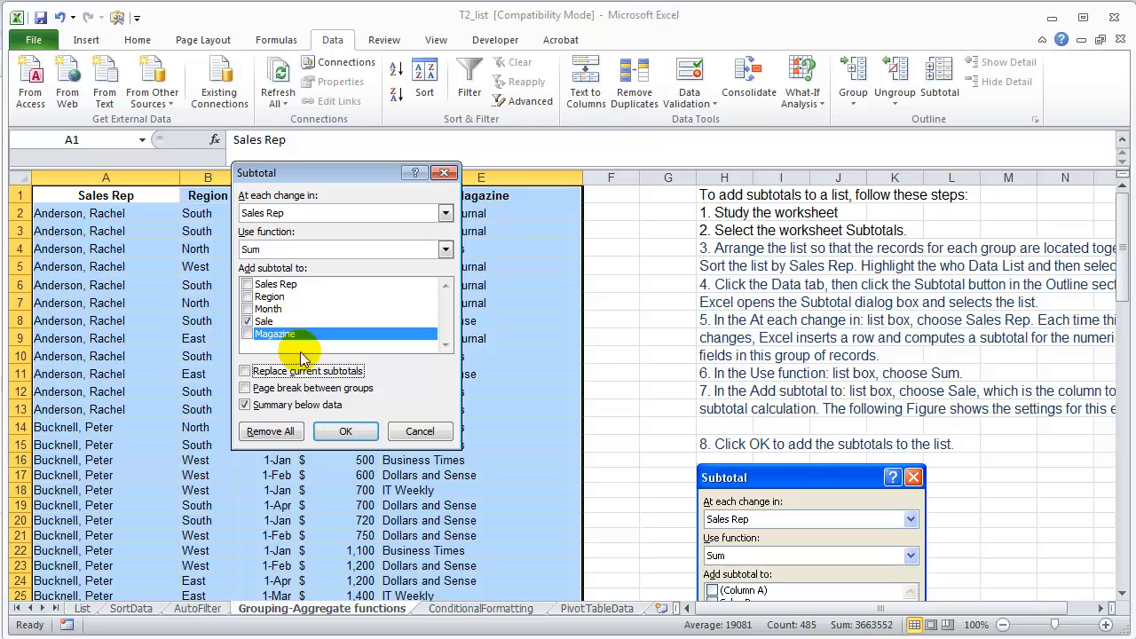
left_click(344, 433)
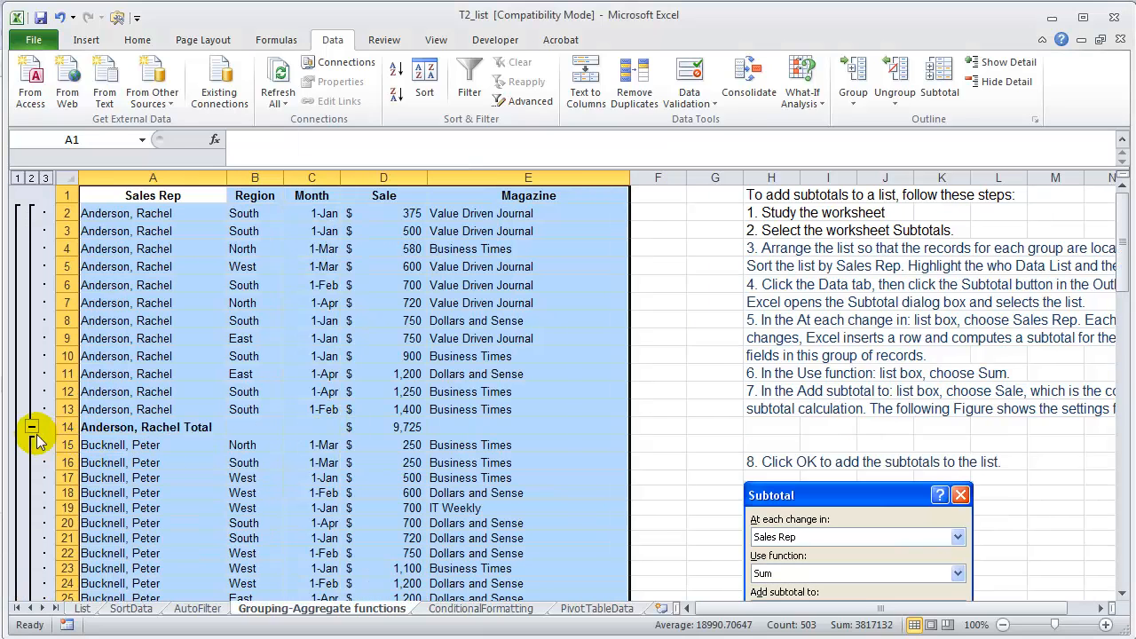
Examine the subtotal label in A14 and the Sale subtotal formulas for the first two sales reps in D14 and D27
left_click(96, 427)
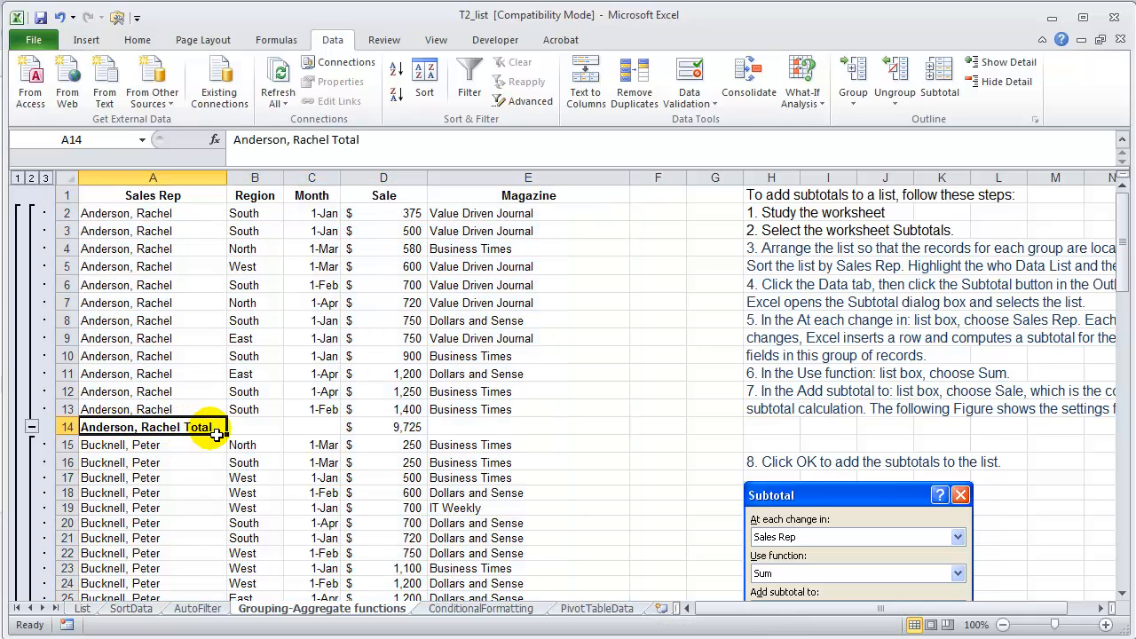
left_click(408, 430)
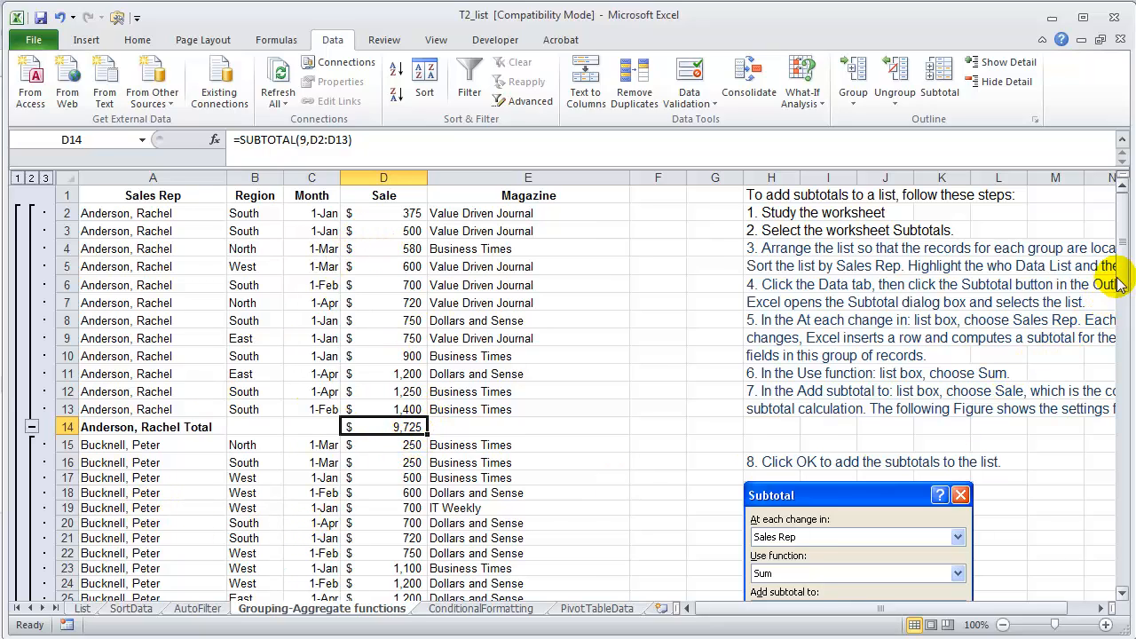
left_click_drag(1115, 274, 1113, 331)
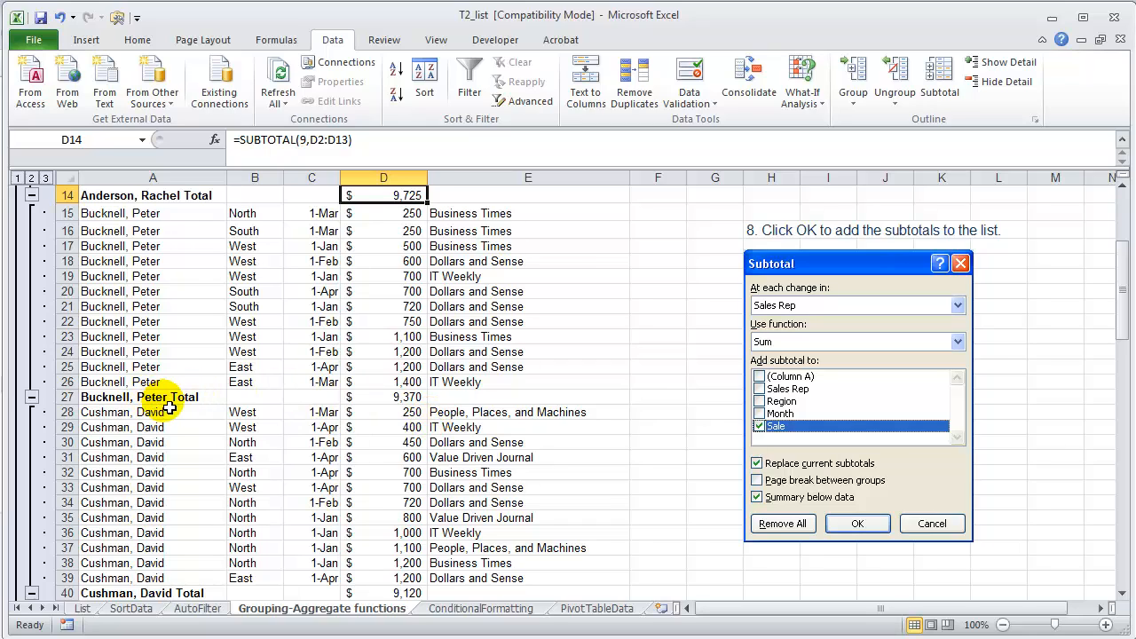
left_click(406, 397)
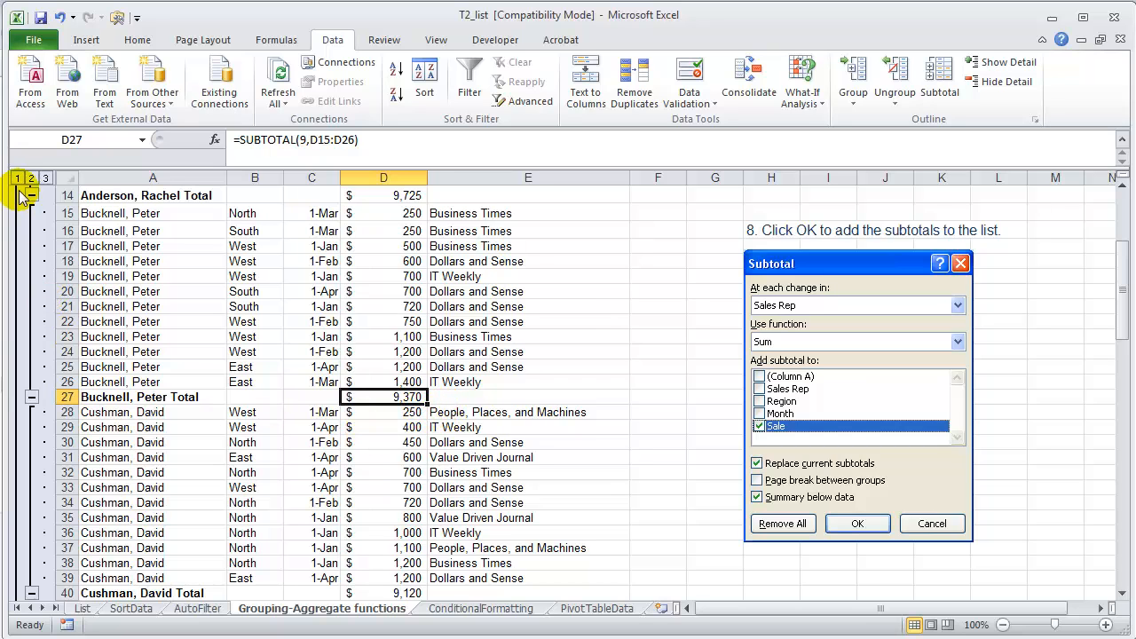
left_click_drag(1116, 293, 1111, 264)
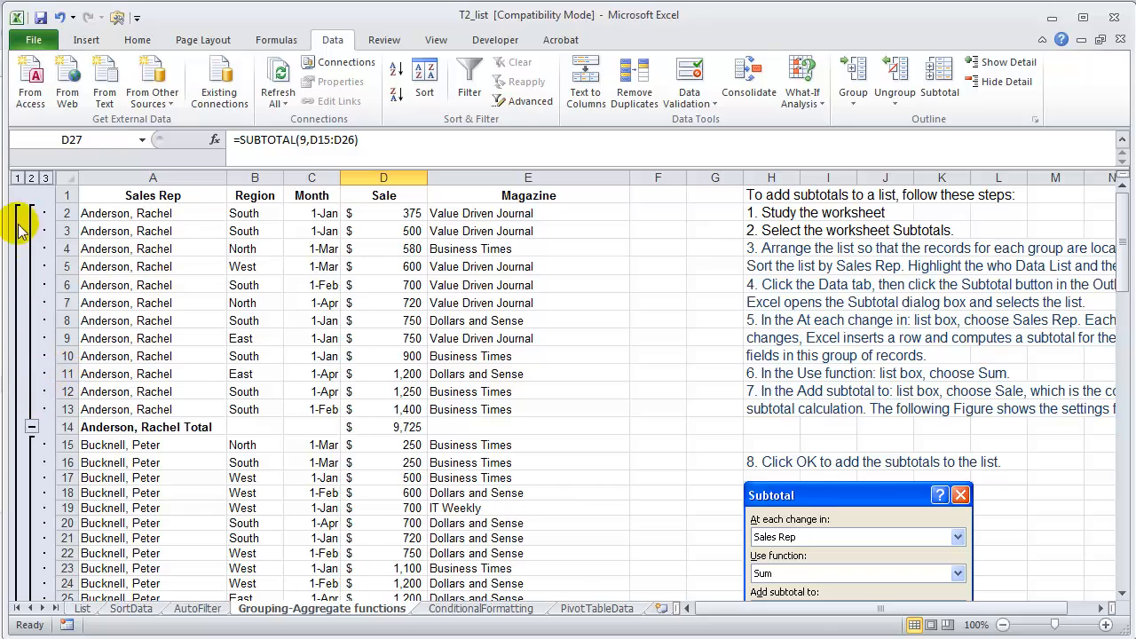
Collapse the outlined list to its grand total, and expand it to the level showing each sales rep's total
left_click(18, 178)
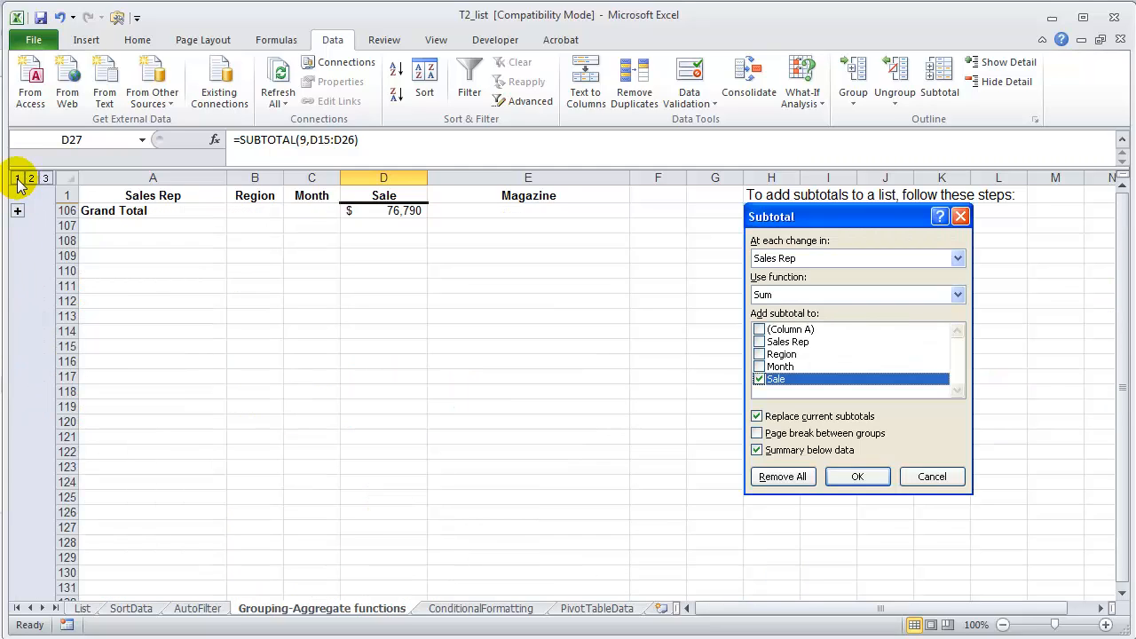
left_click(31, 179)
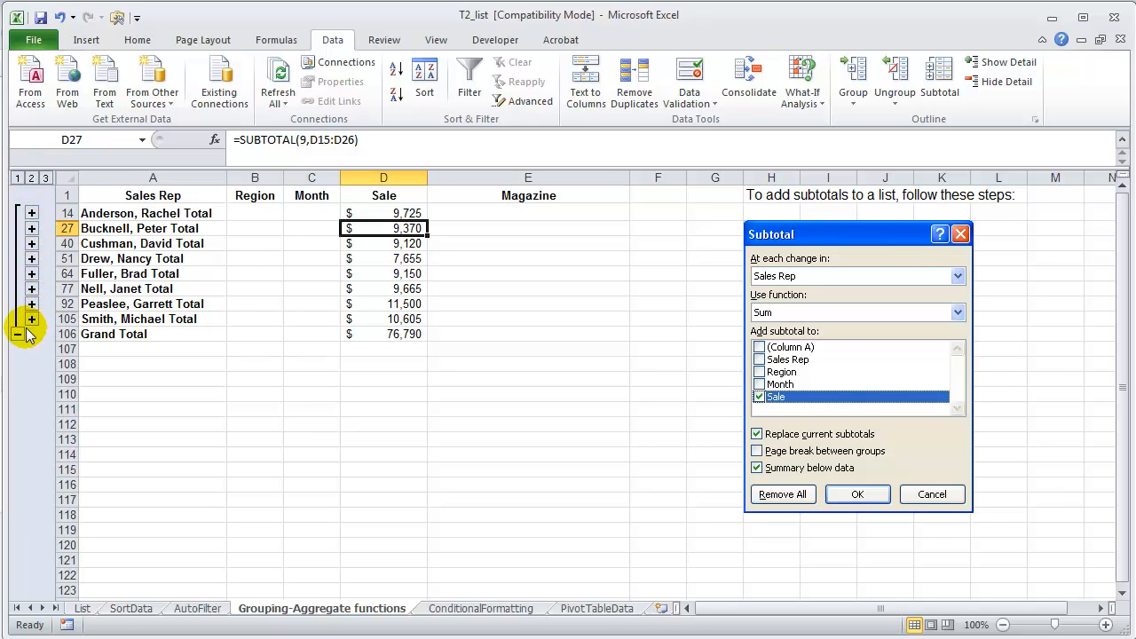
View the detail records behind the first sales rep's total and the total in row 77, collapsing each group again
left_click(31, 213)
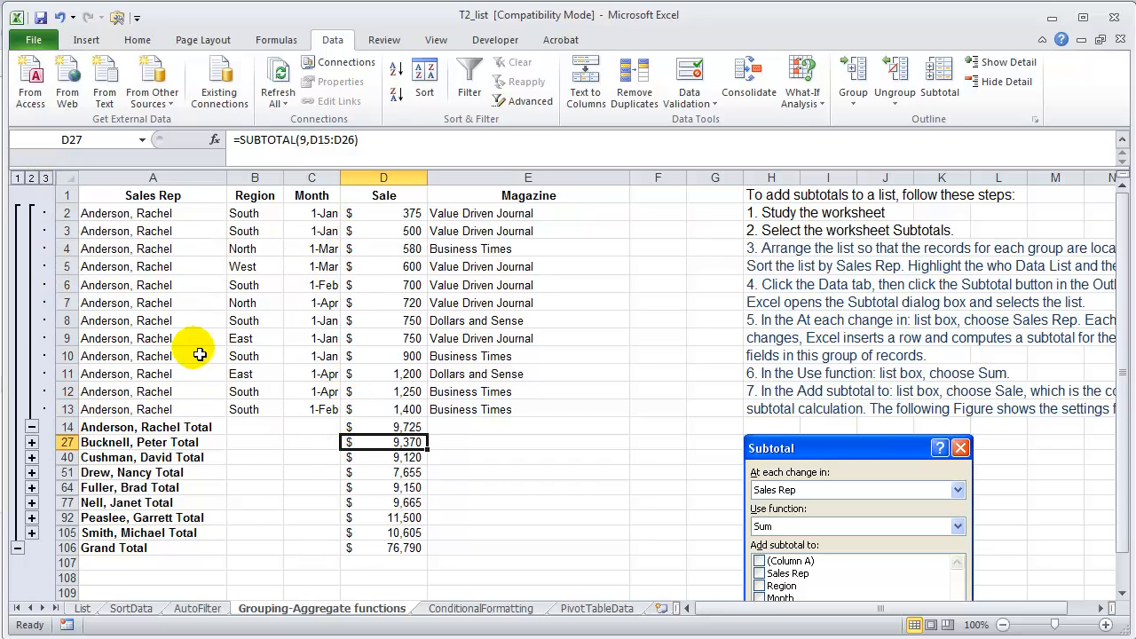
left_click(31, 427)
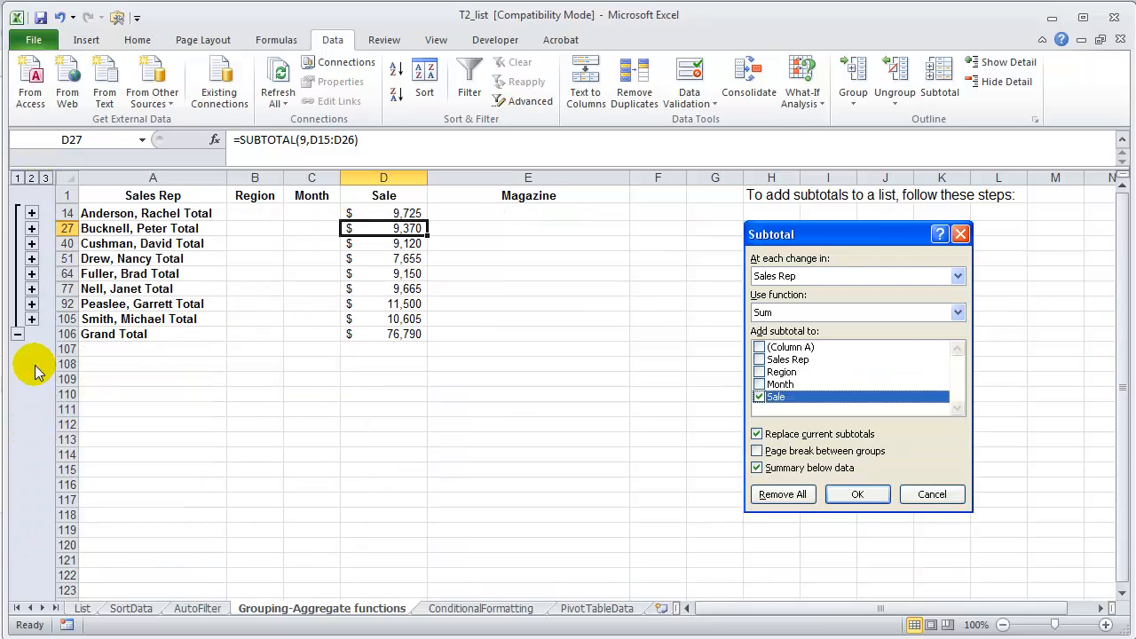
left_click(31, 288)
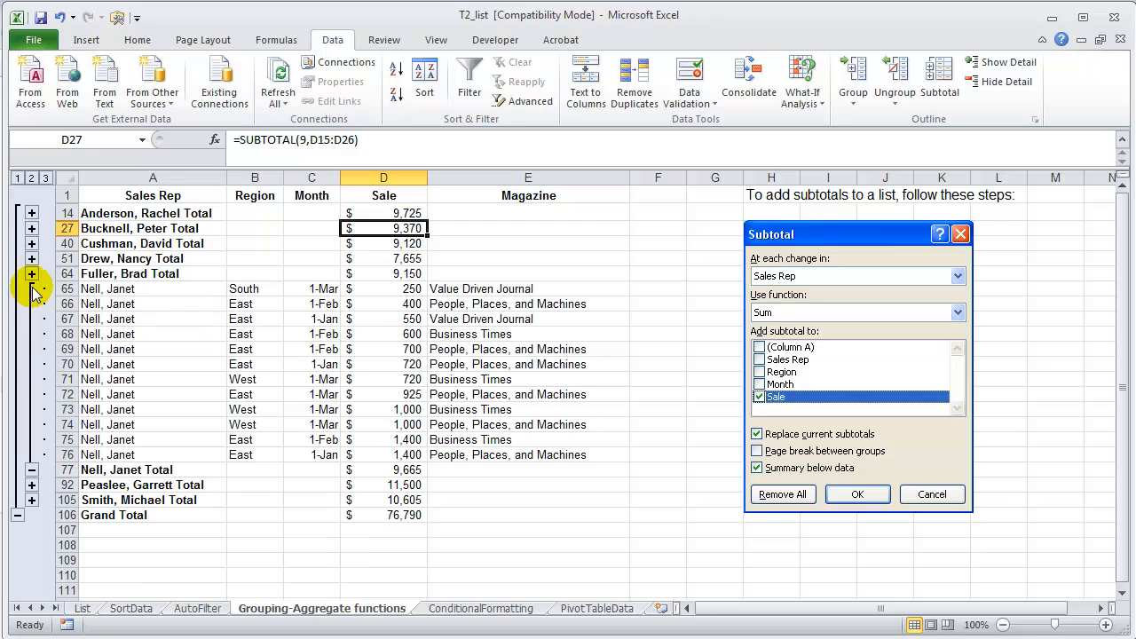
left_click(31, 469)
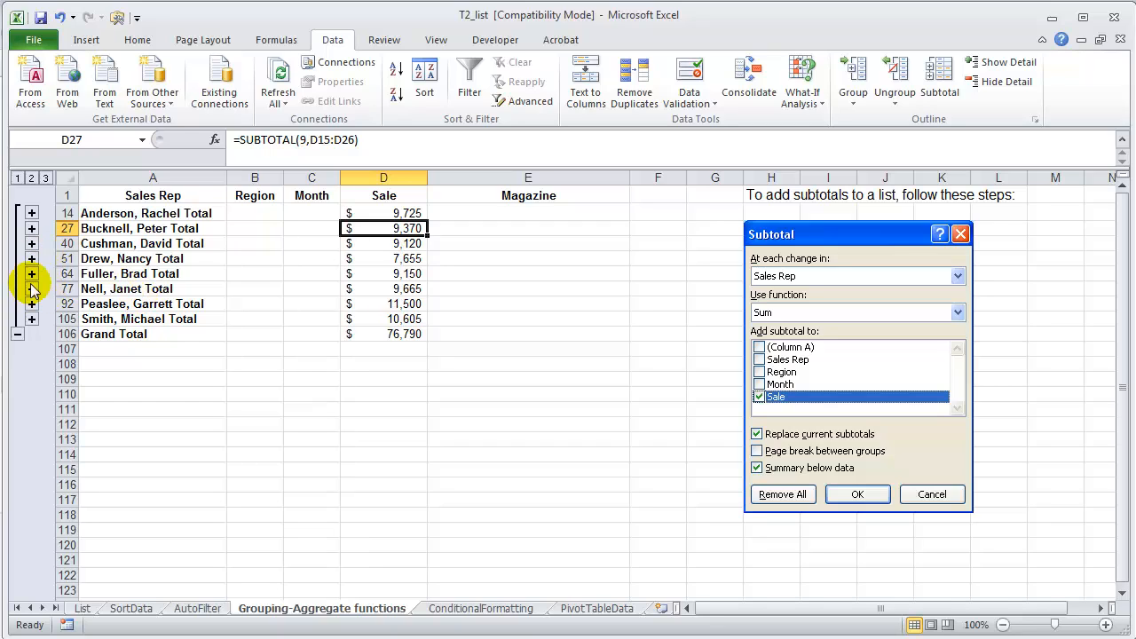
Collapse to the grand total, return to the sales rep totals, and briefly expand the second rep's detail records
left_click(17, 334)
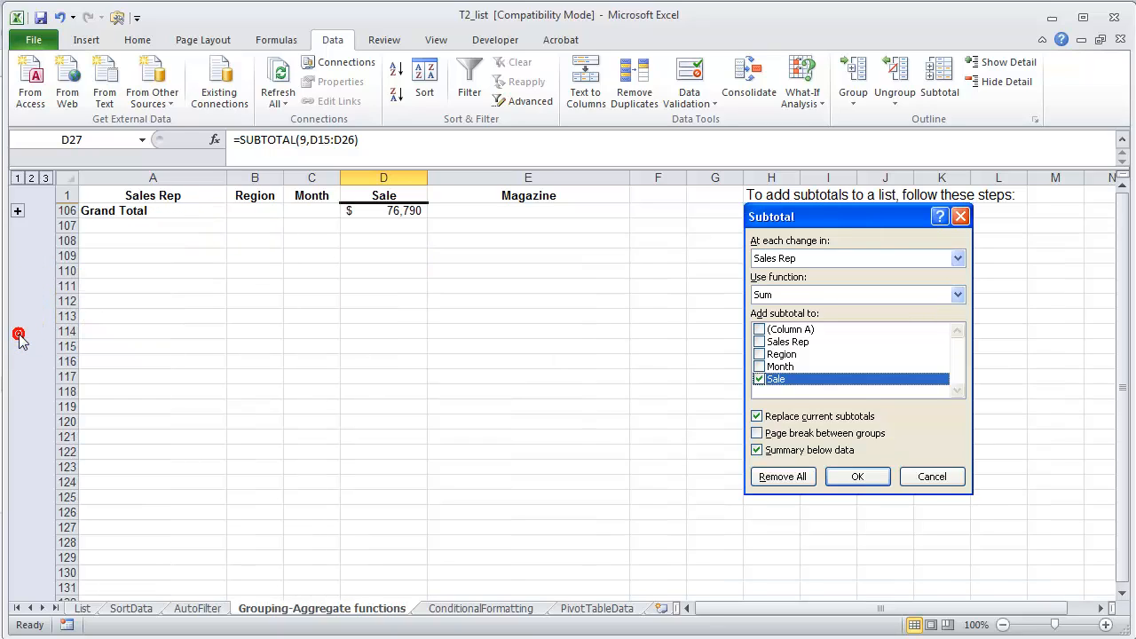
left_click(31, 179)
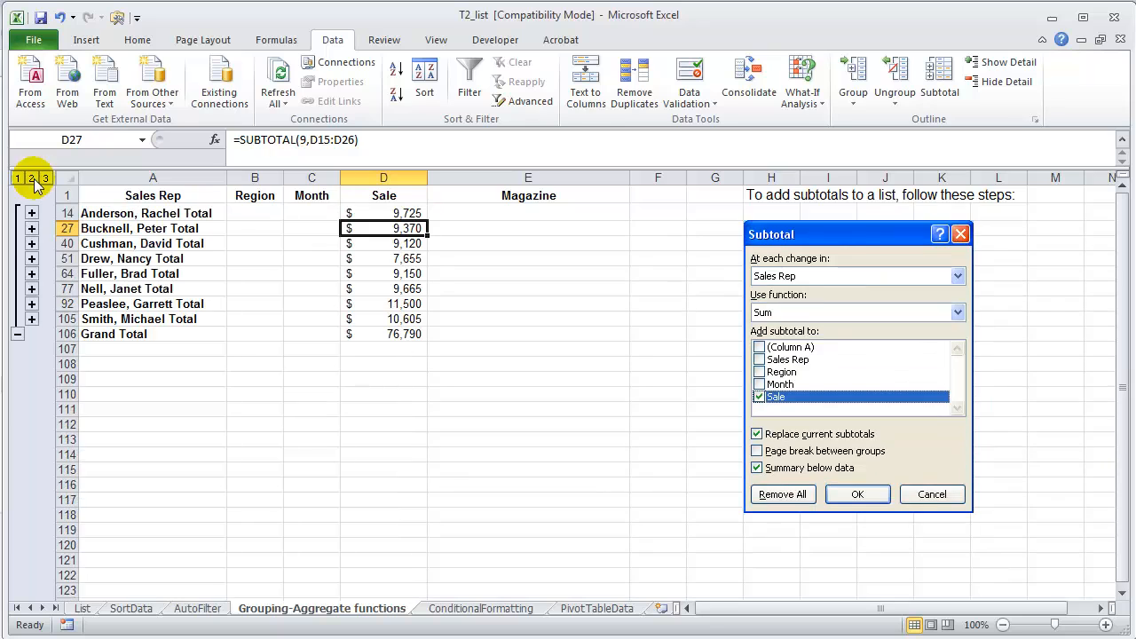
left_click(31, 228)
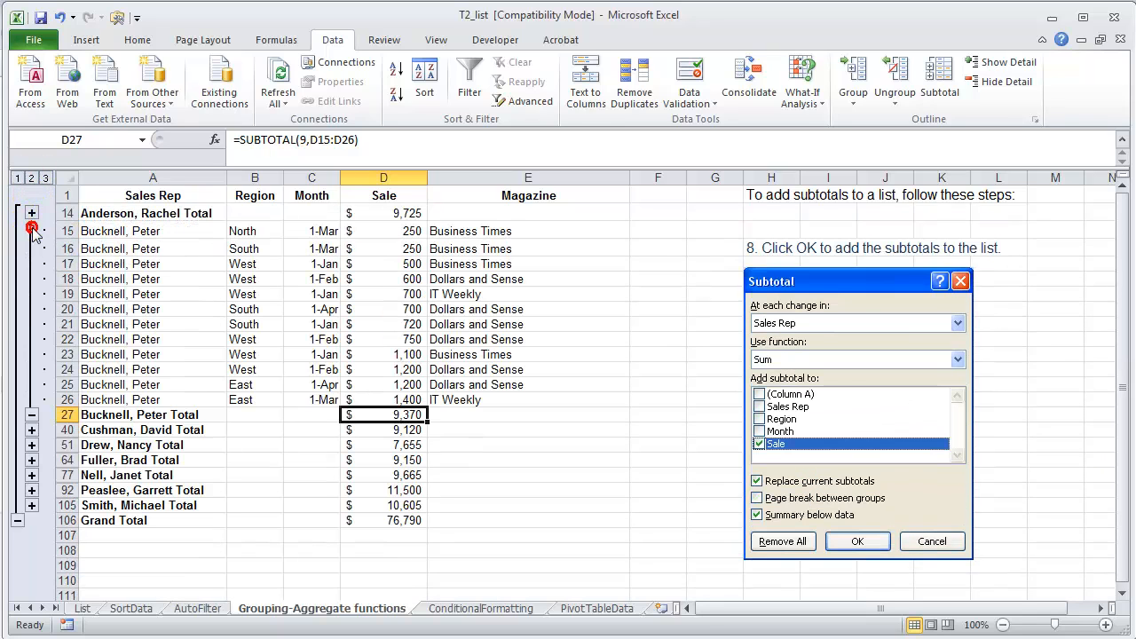
left_click(32, 419)
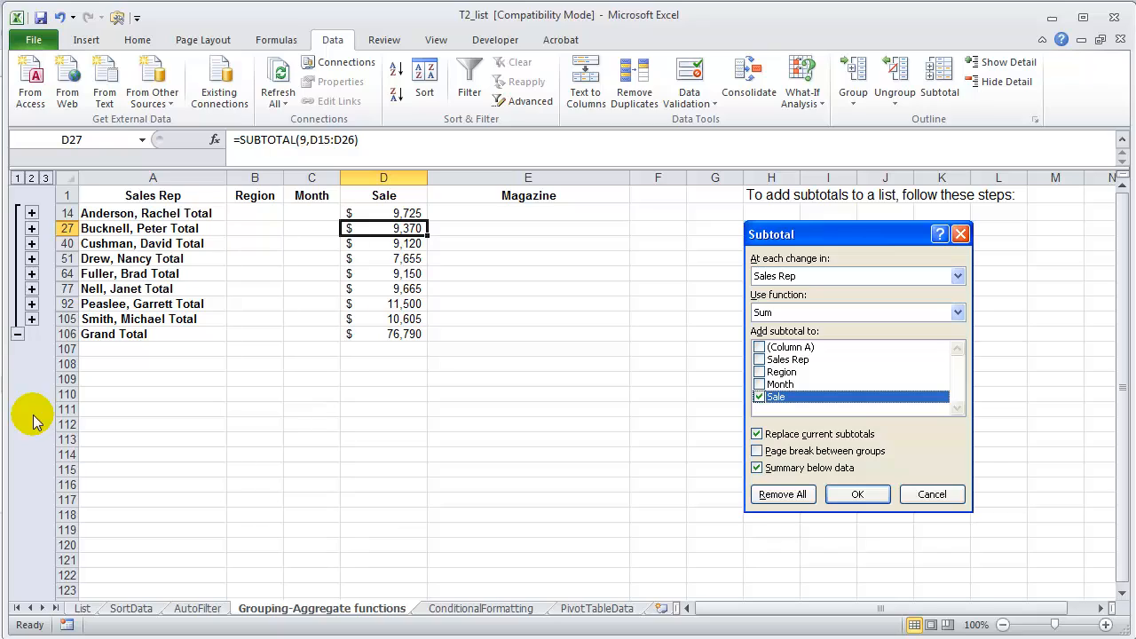